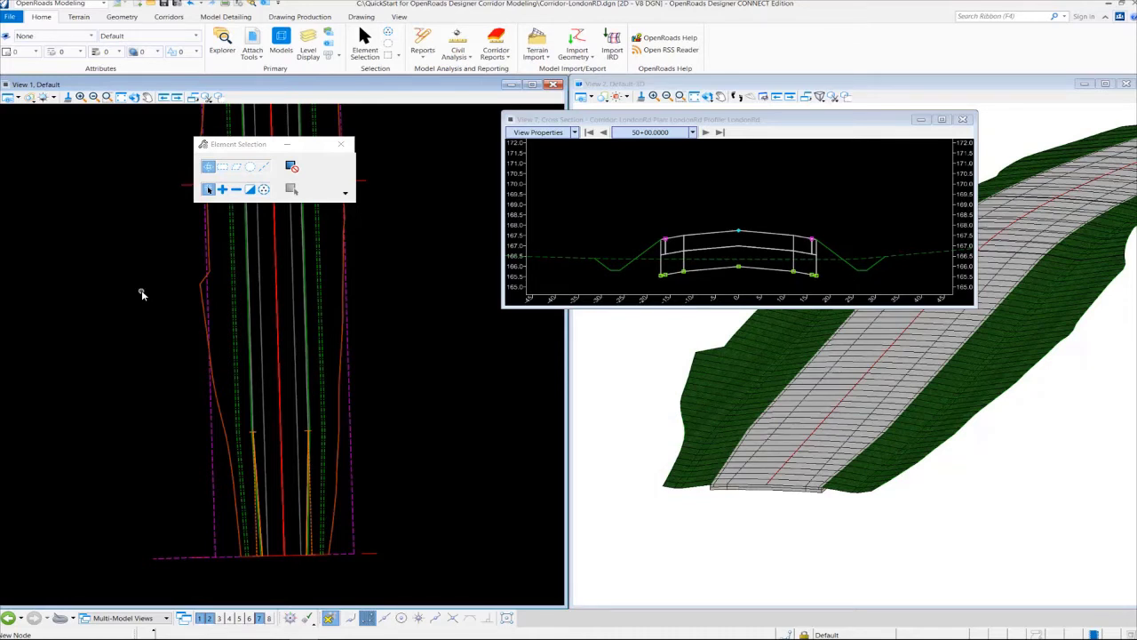
- Browse to the Superelevation-LondonRd design file from the File menu and open it
click(10, 17)
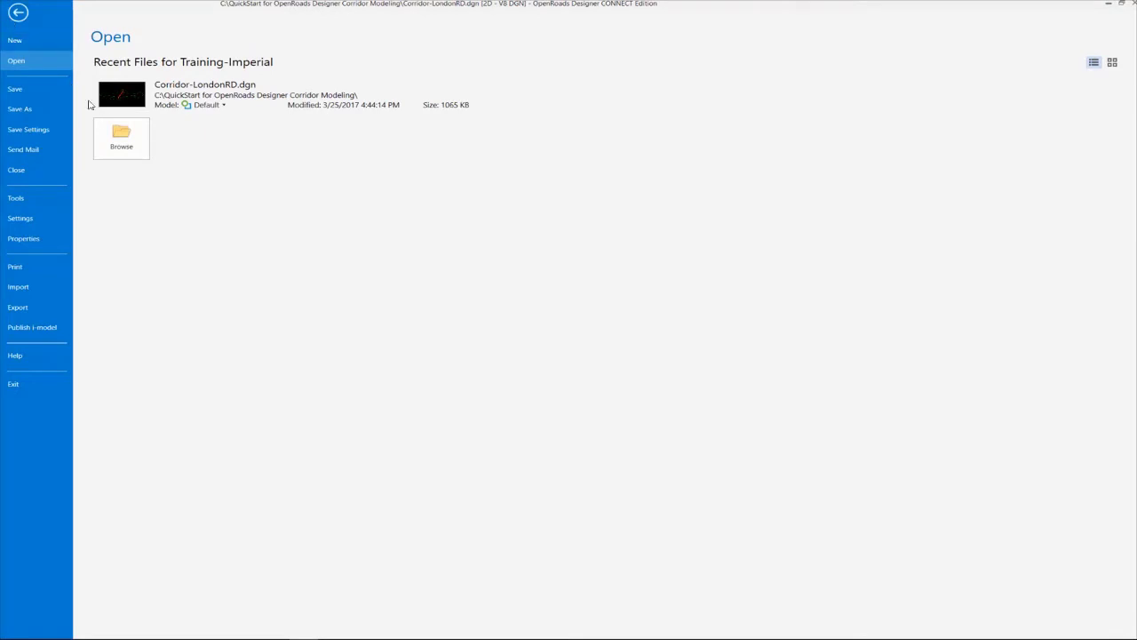
click(135, 150)
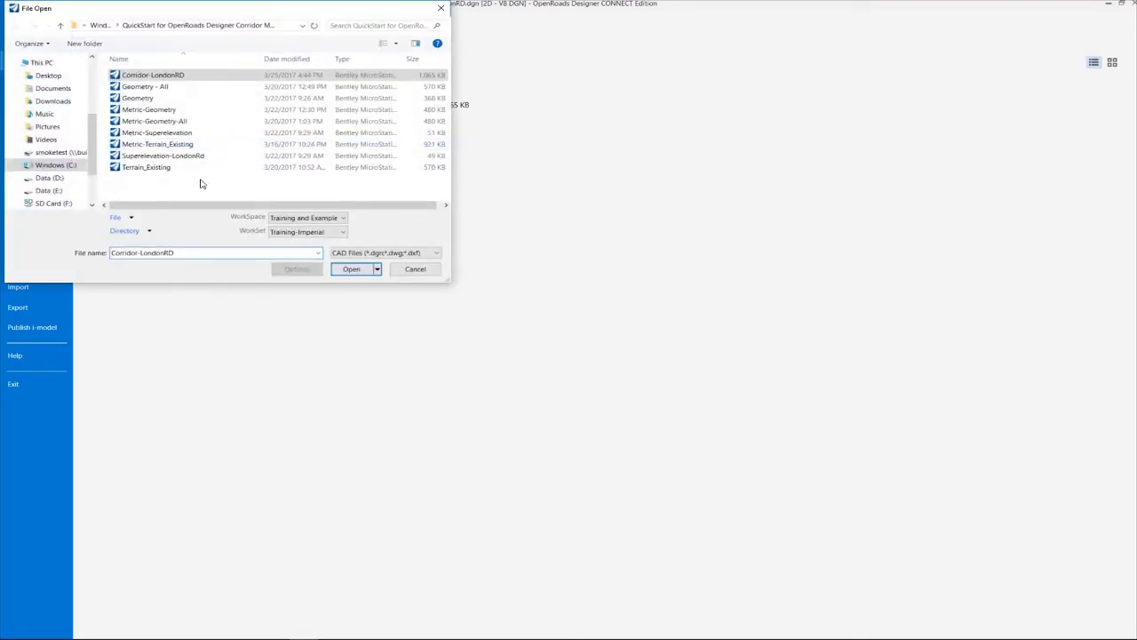
click(198, 158)
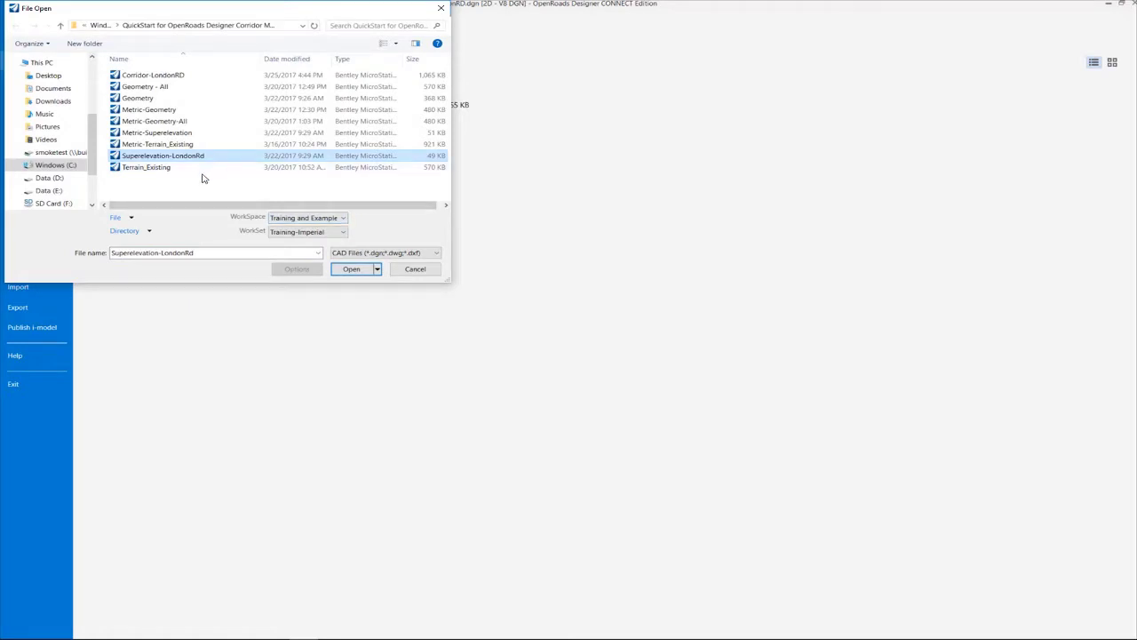
click(349, 270)
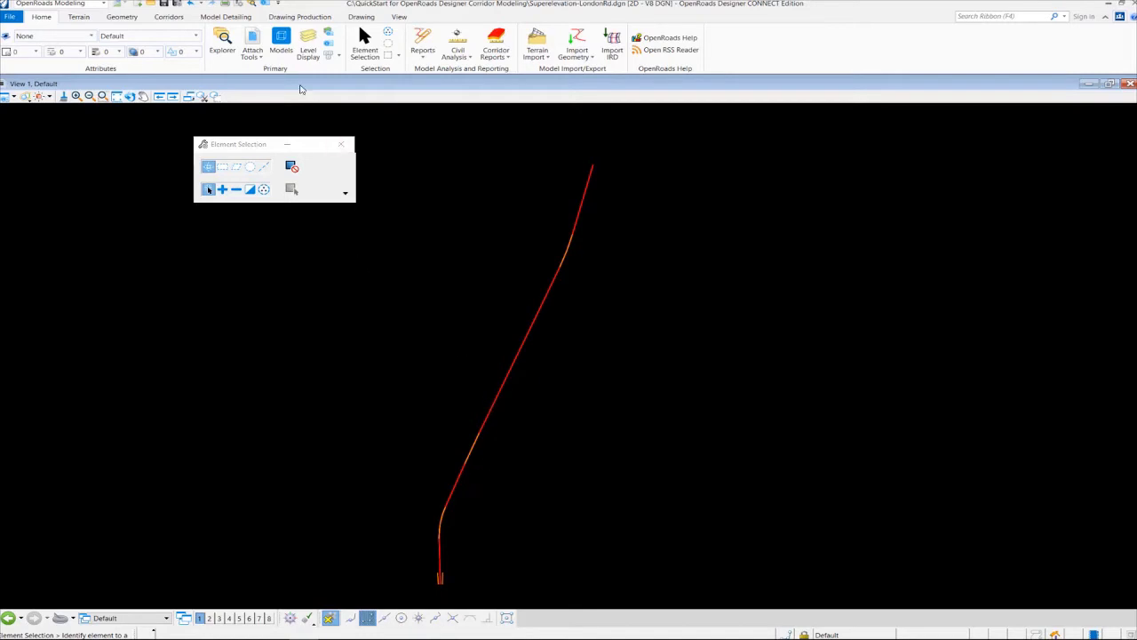
click(252, 52)
click(270, 73)
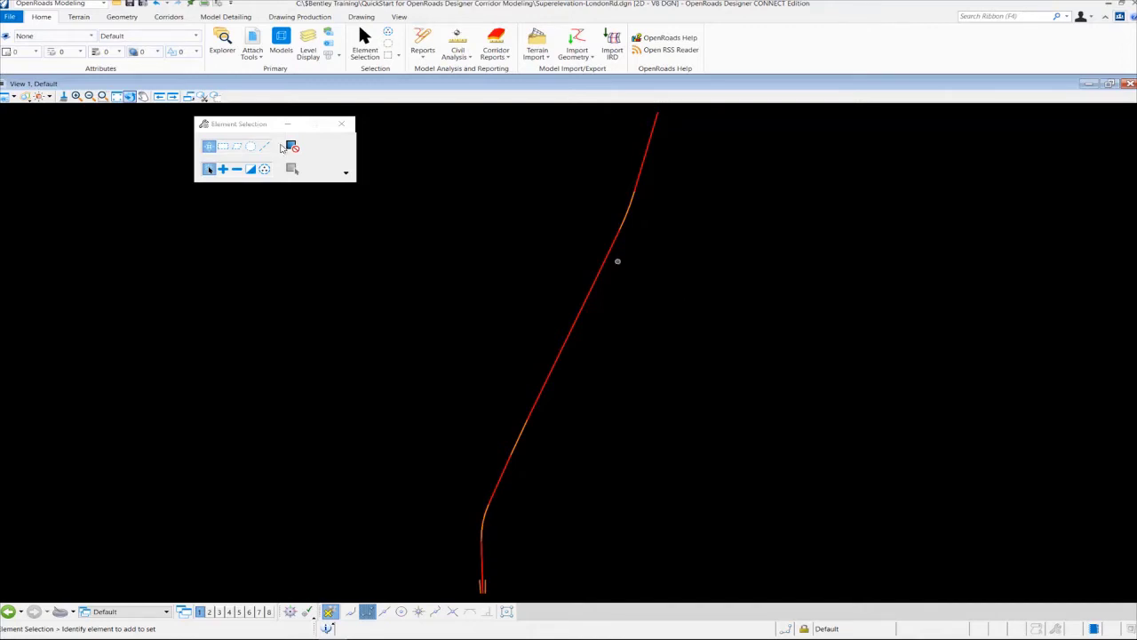
- Start Create Superelevation Sections from the Corridors tab with the Superelevation feature definition
click(169, 17)
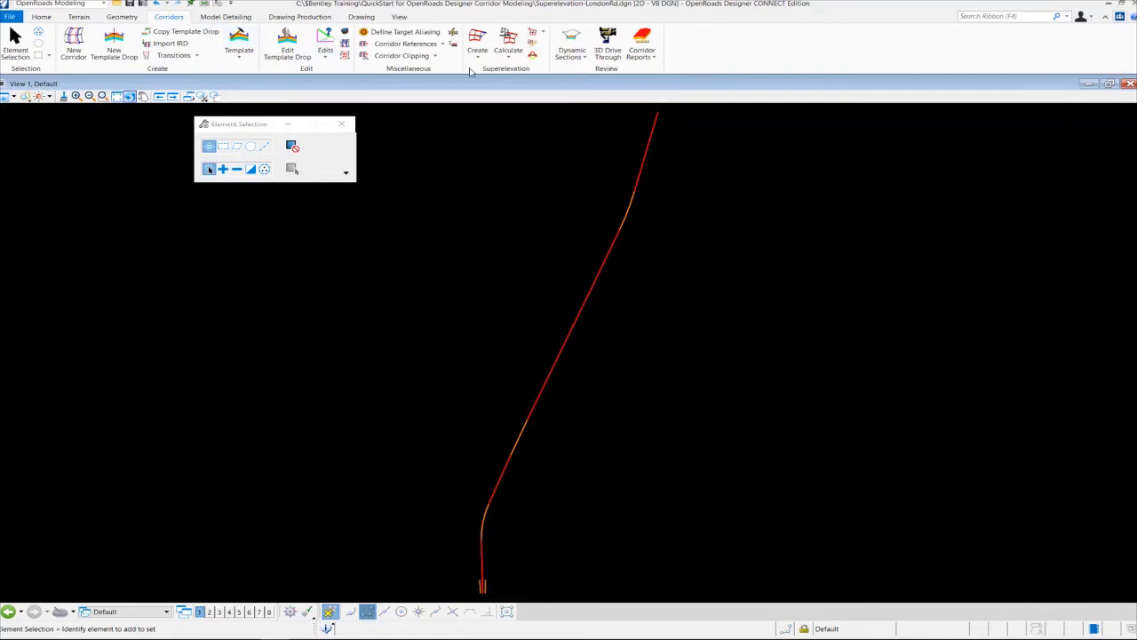
click(477, 45)
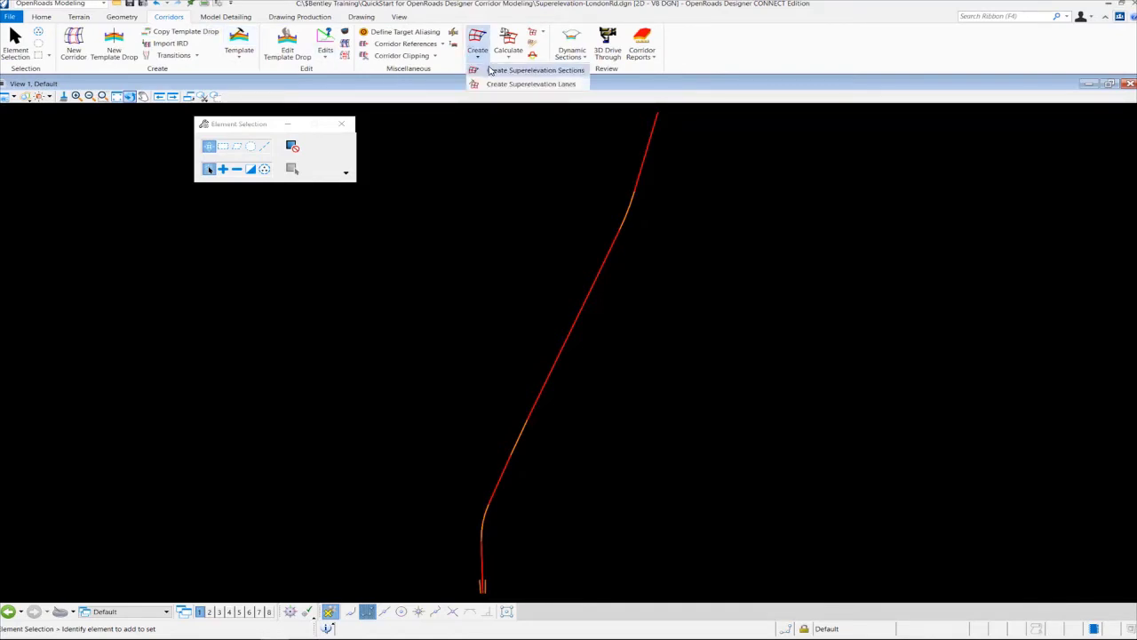
click(528, 71)
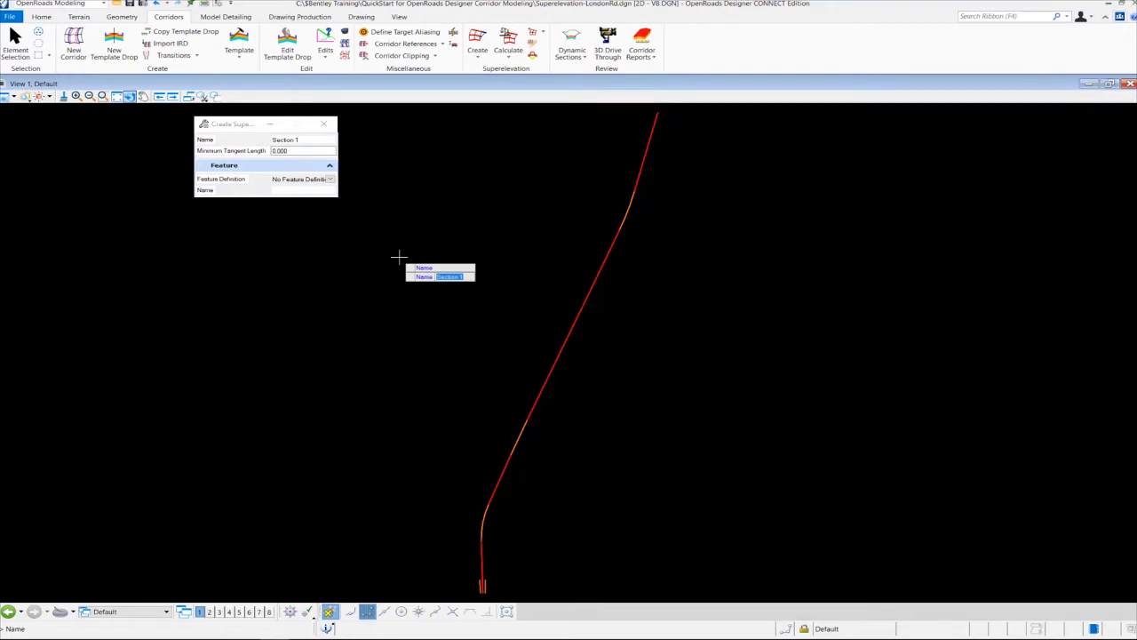
click(331, 179)
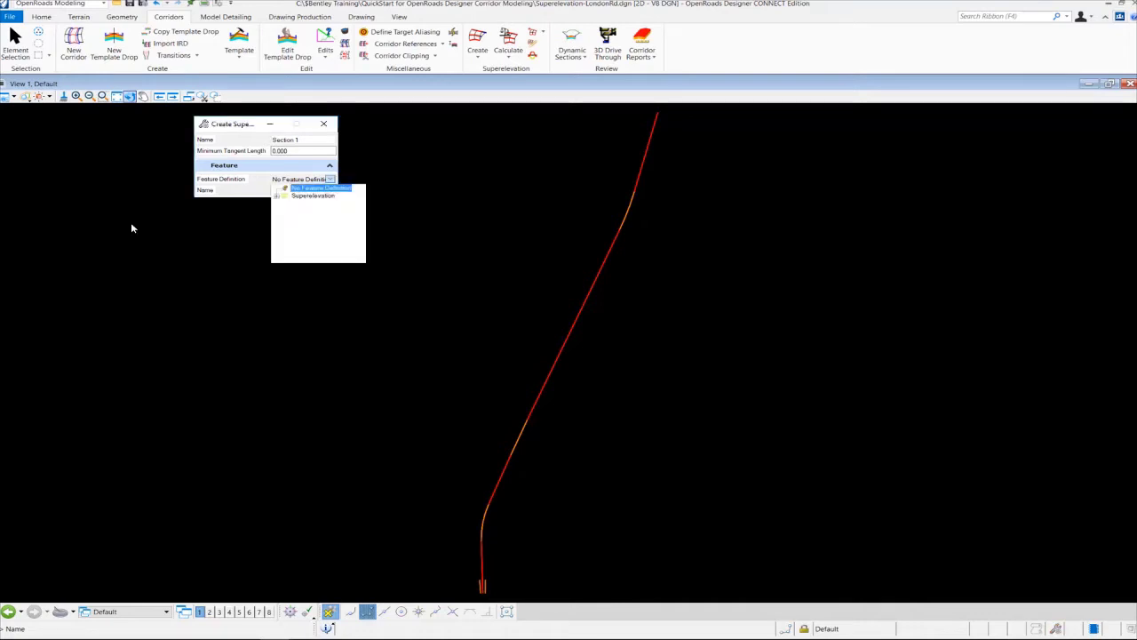
click(315, 196)
click(276, 195)
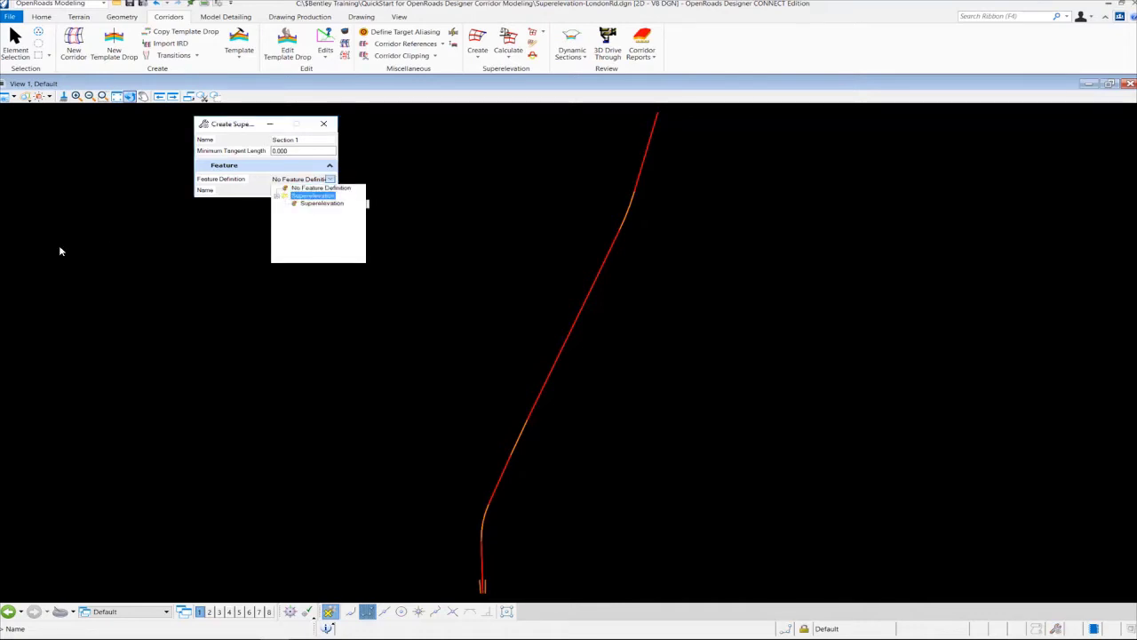
click(321, 204)
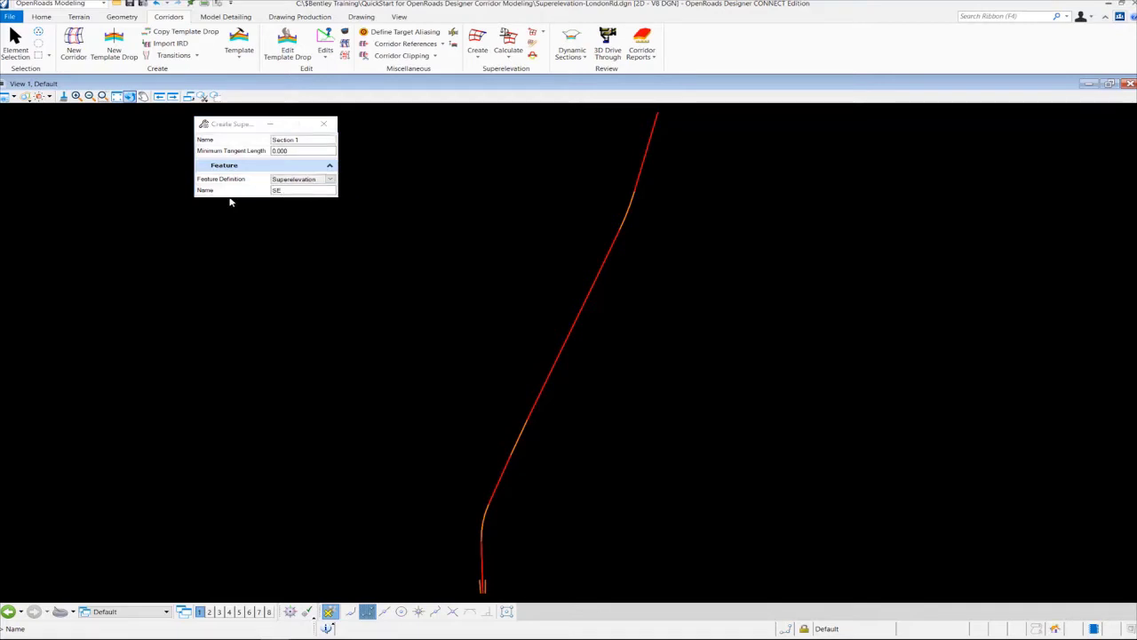
- Name the new superelevation section 'Section 1'
click(281, 191)
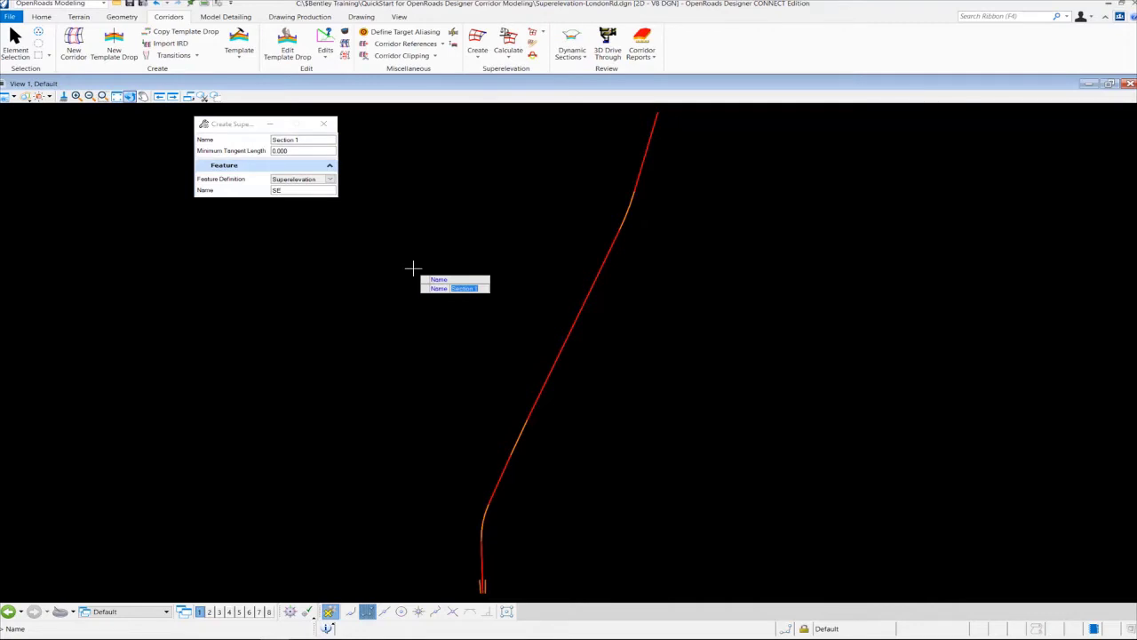
text(SEo)
key(BackSpace)
key(BackSpace)
text(ection 1)
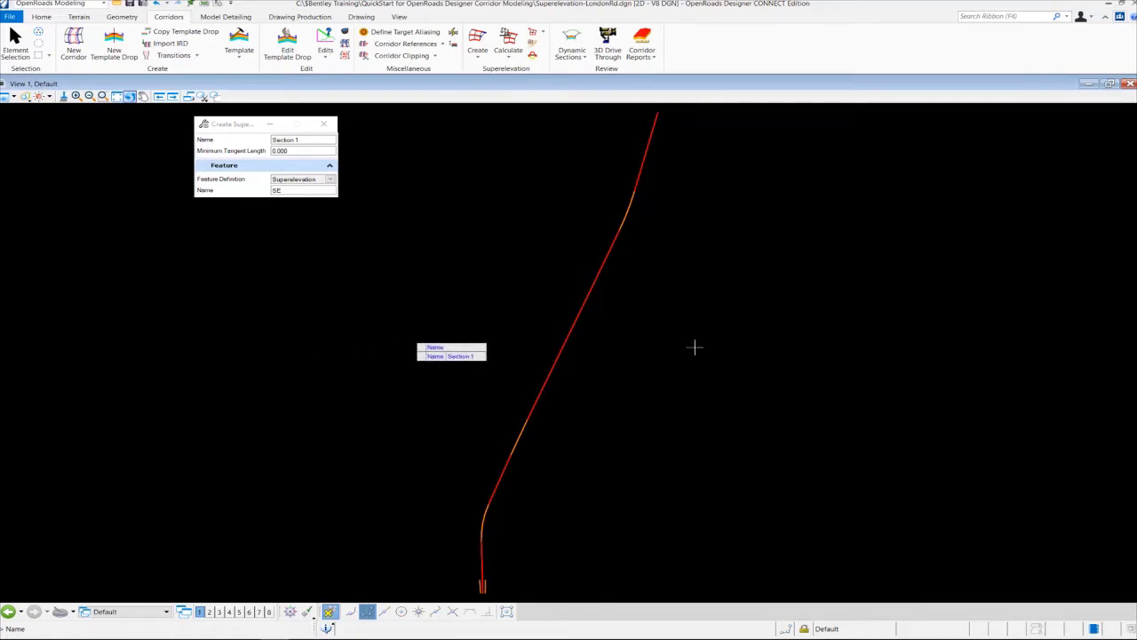
key(Return)
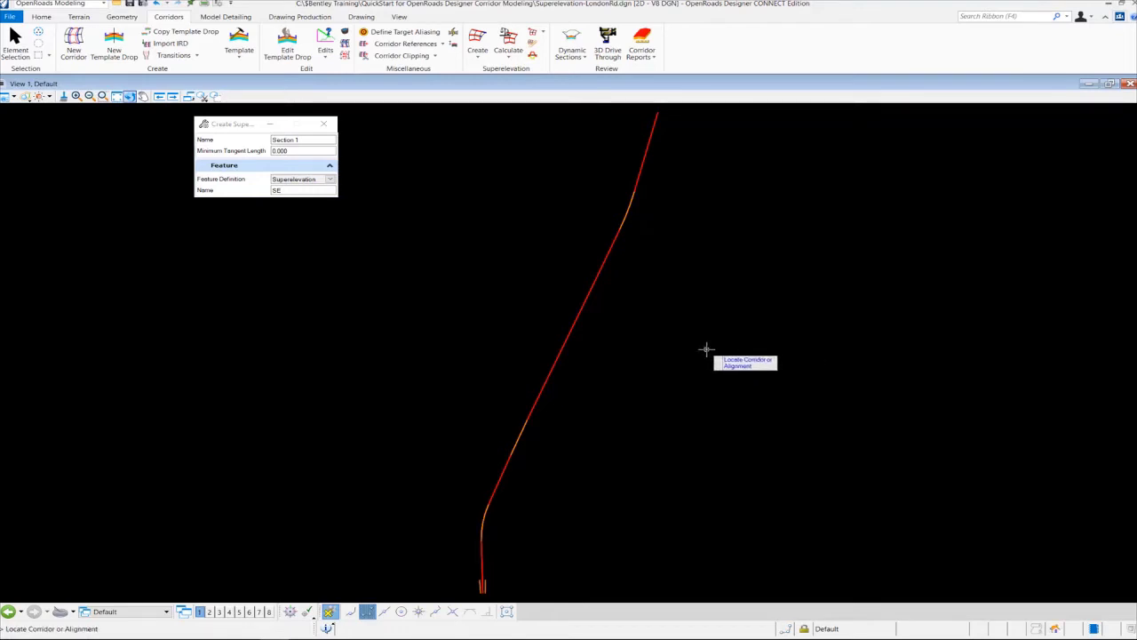
- Pick the London Rd alignment and lock the section from the alignment's start station to its end station
click(573, 336)
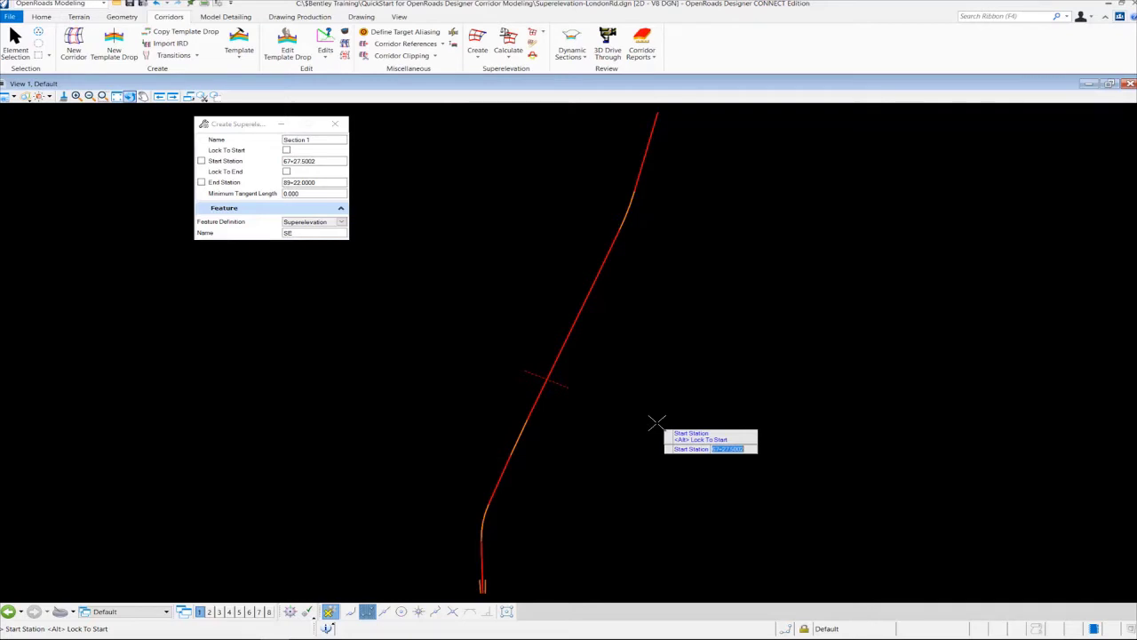
key(alt)
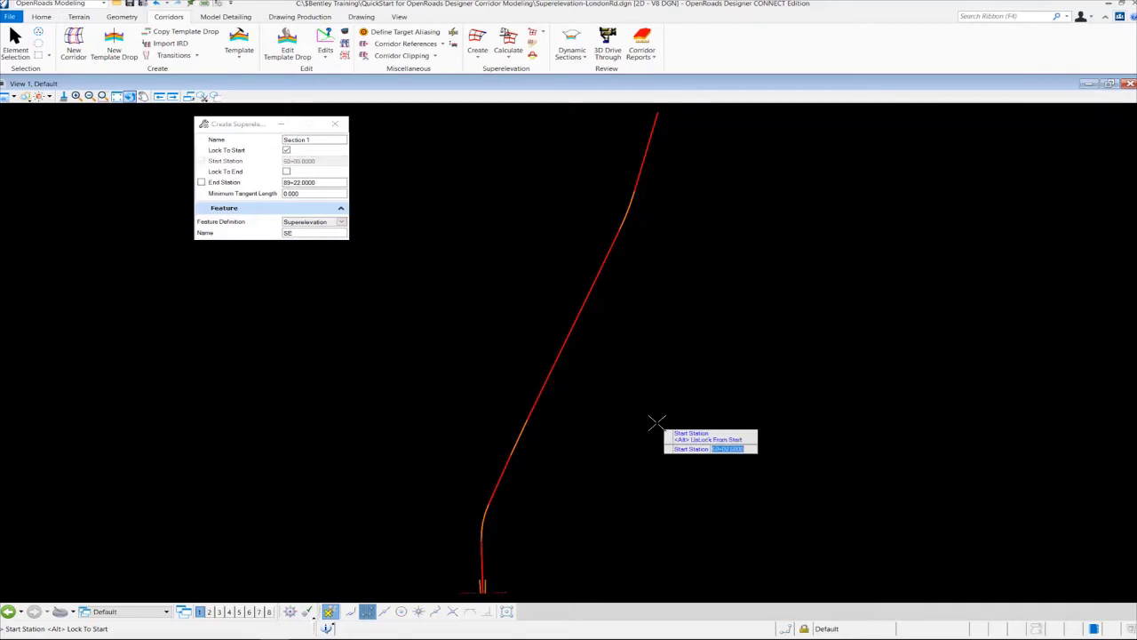
click(656, 423)
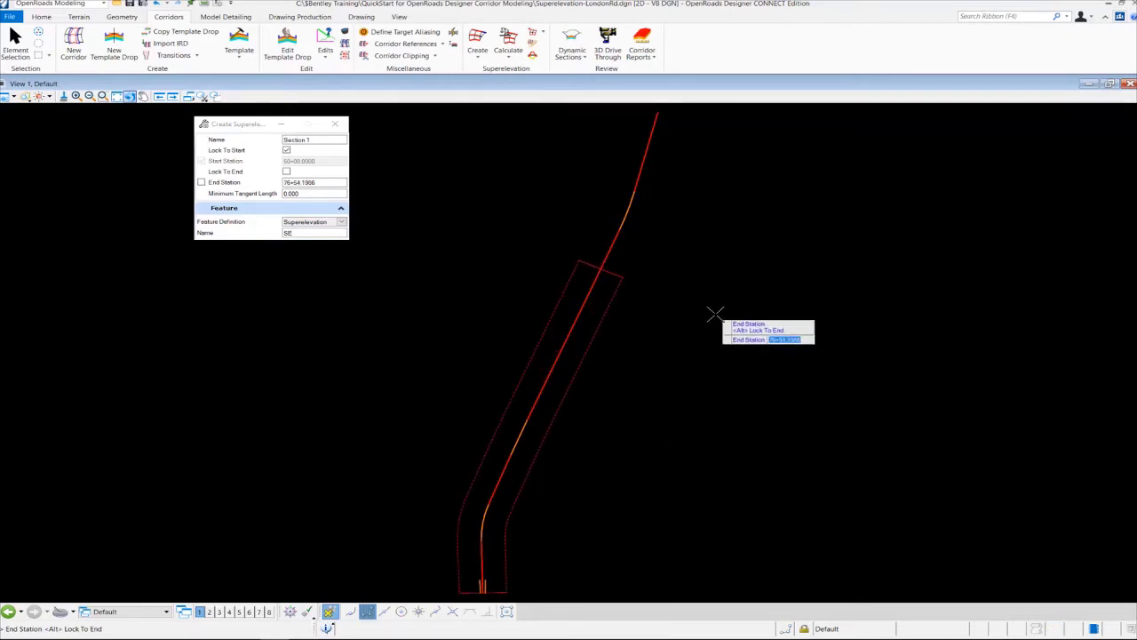
key(alt)
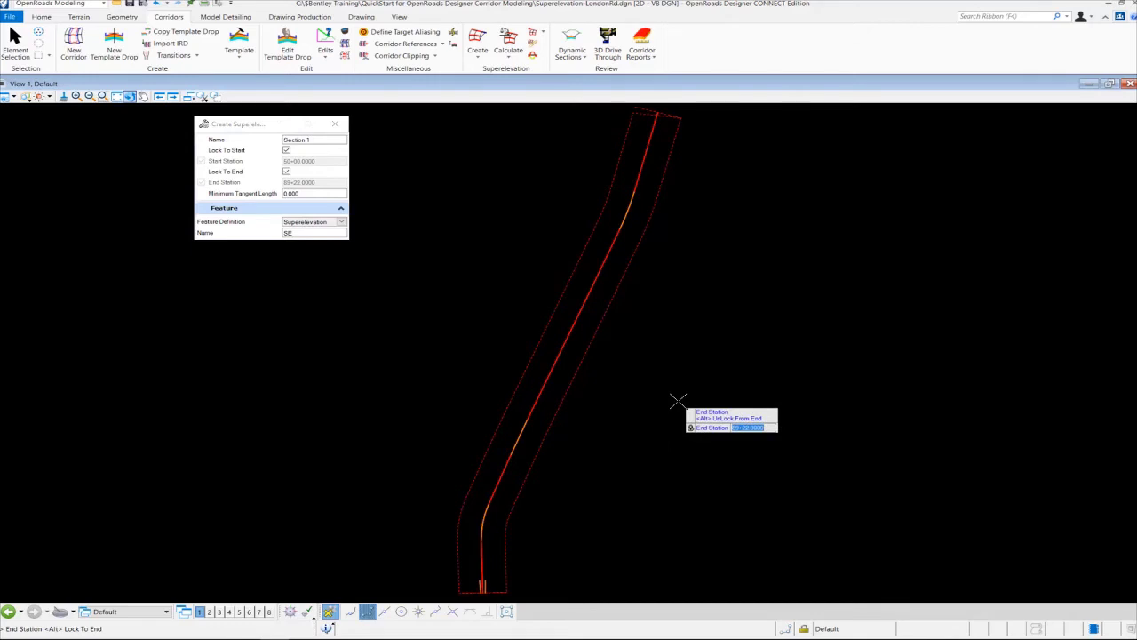
click(564, 500)
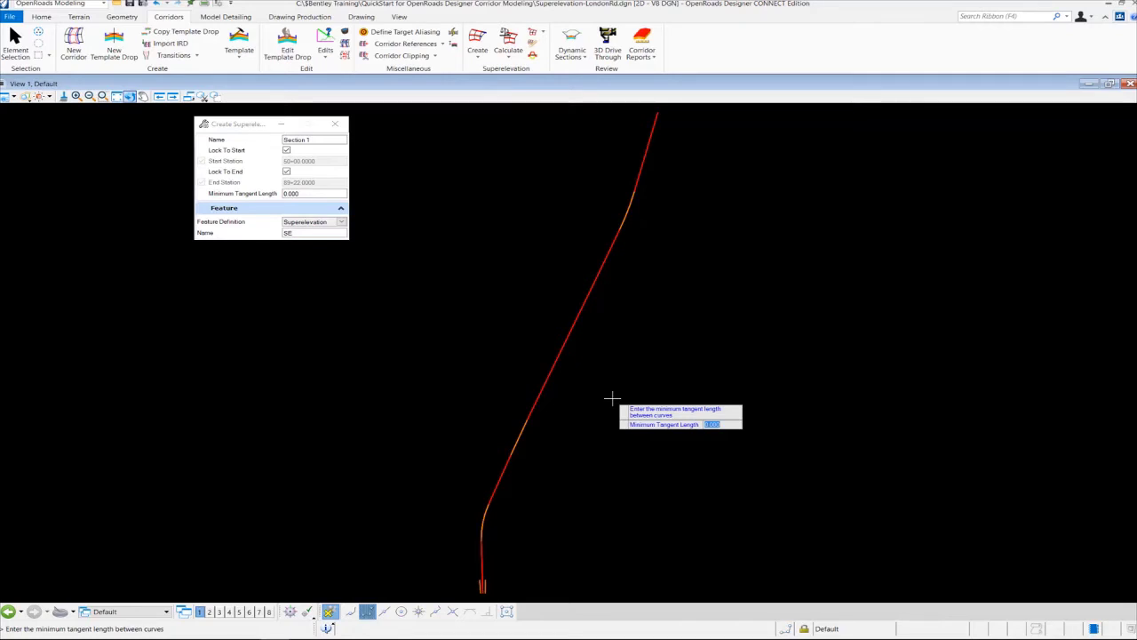
- Enter a 10000 minimum tangent length and create the superelevation section
text(10000)
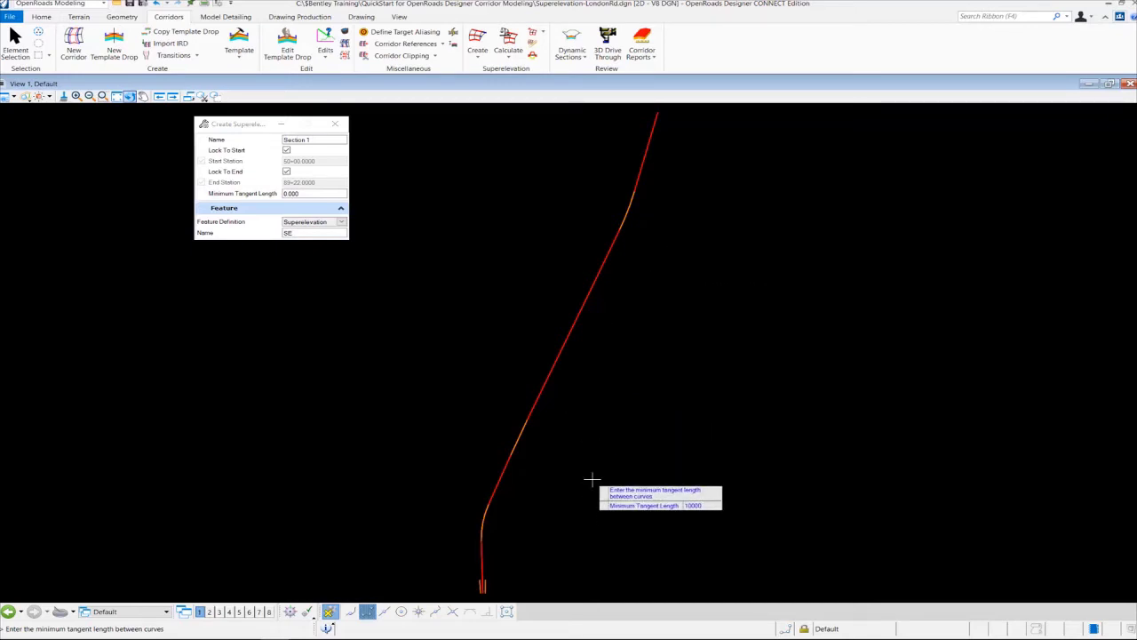
click(457, 597)
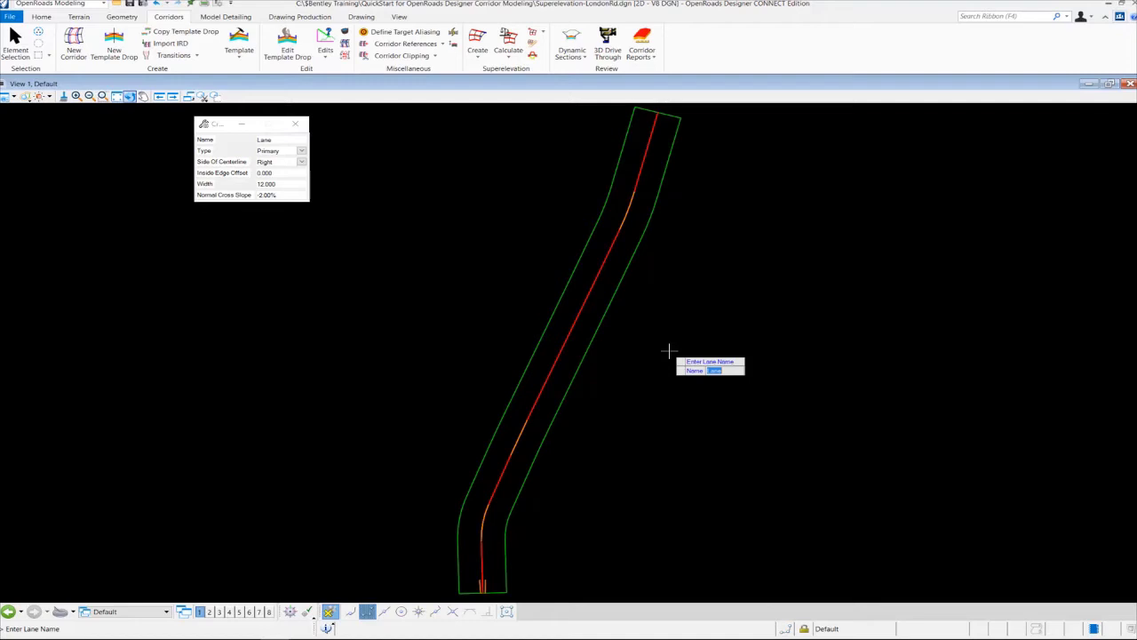
- Define primary lane 'LT Lane' left of centerline: 0 offset, 12 wide, -2% cross slope
text(LT Lane)
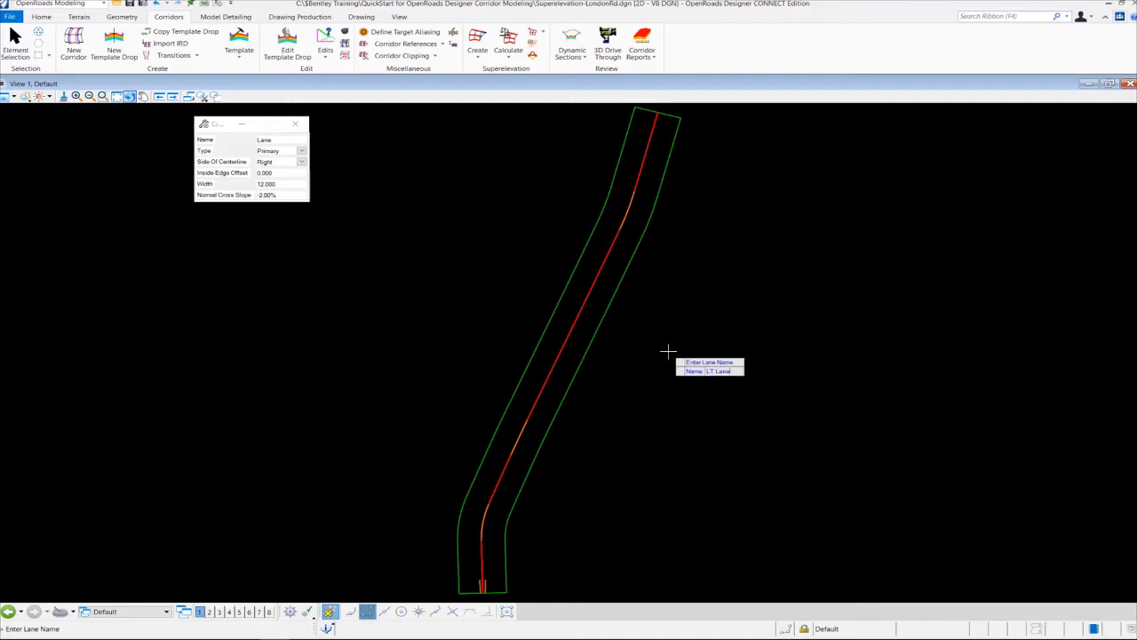
key(Return)
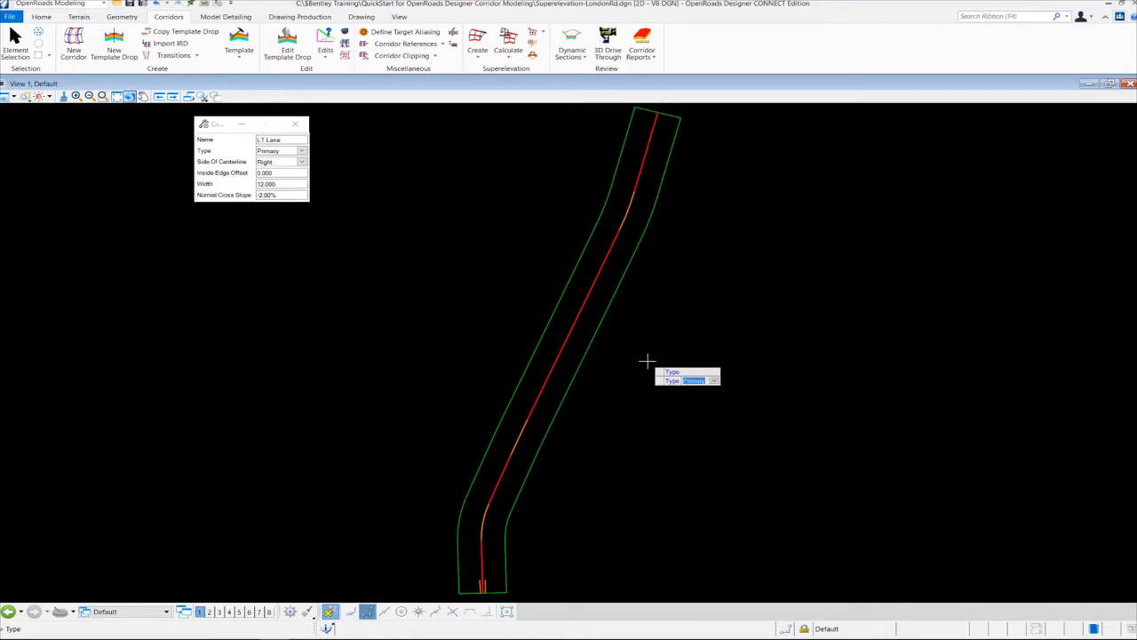
key(Return)
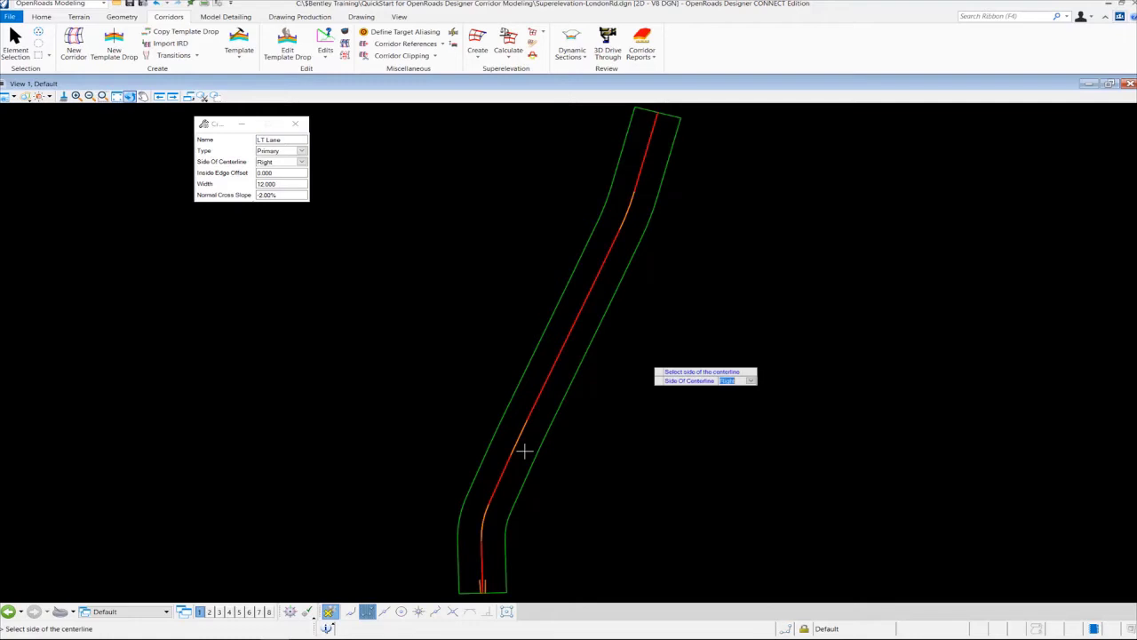
key(Left)
key(Return)
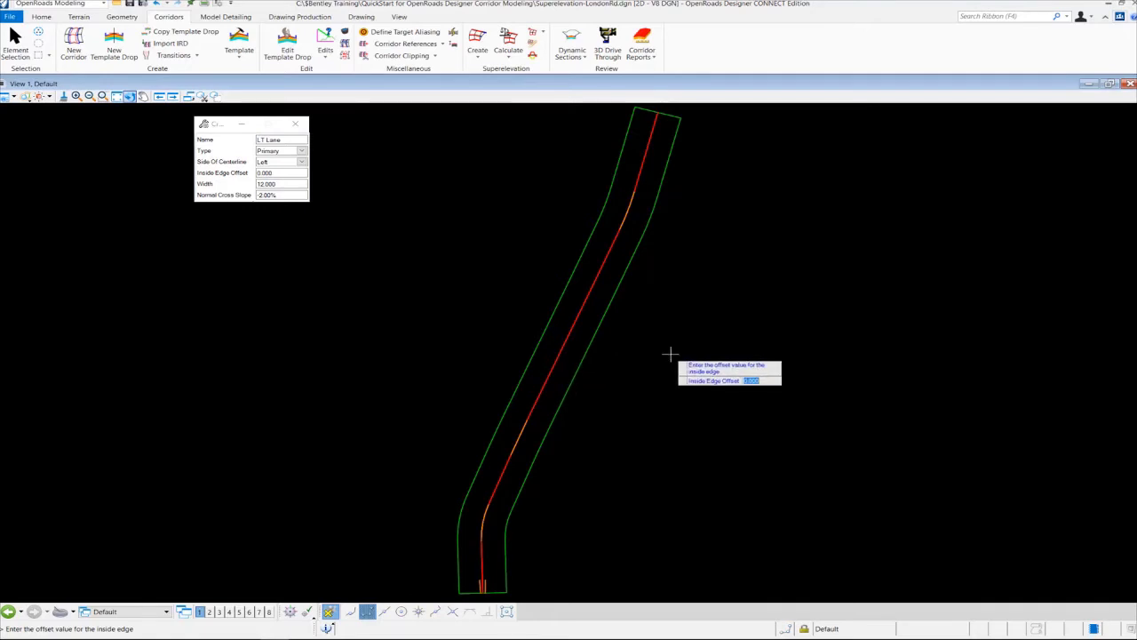
key(Return)
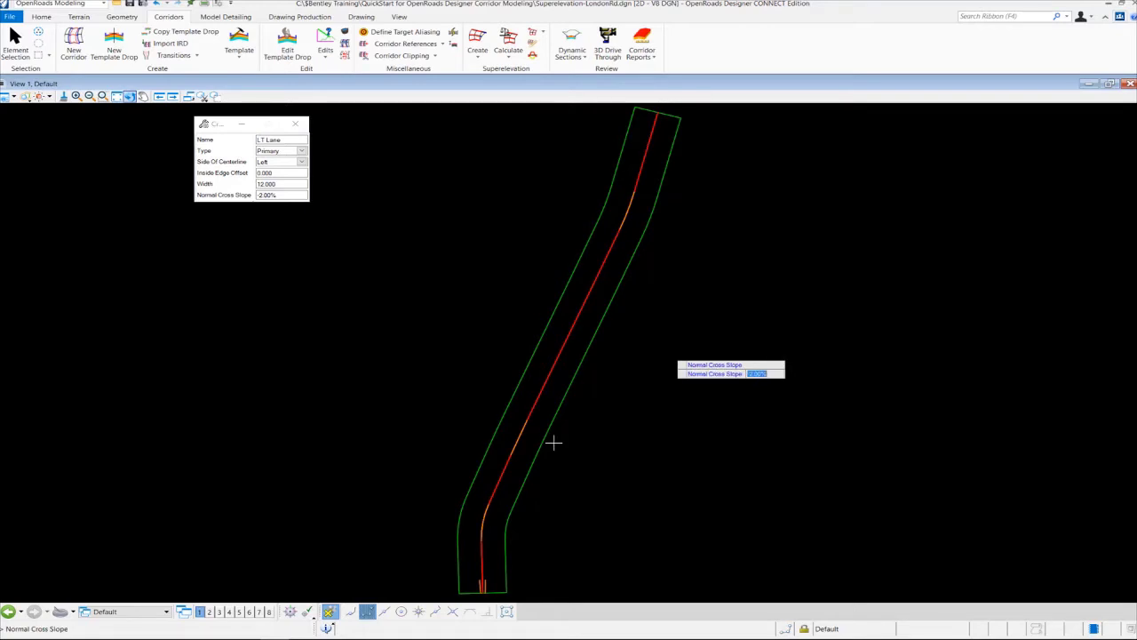
text(2%)
key(Return)
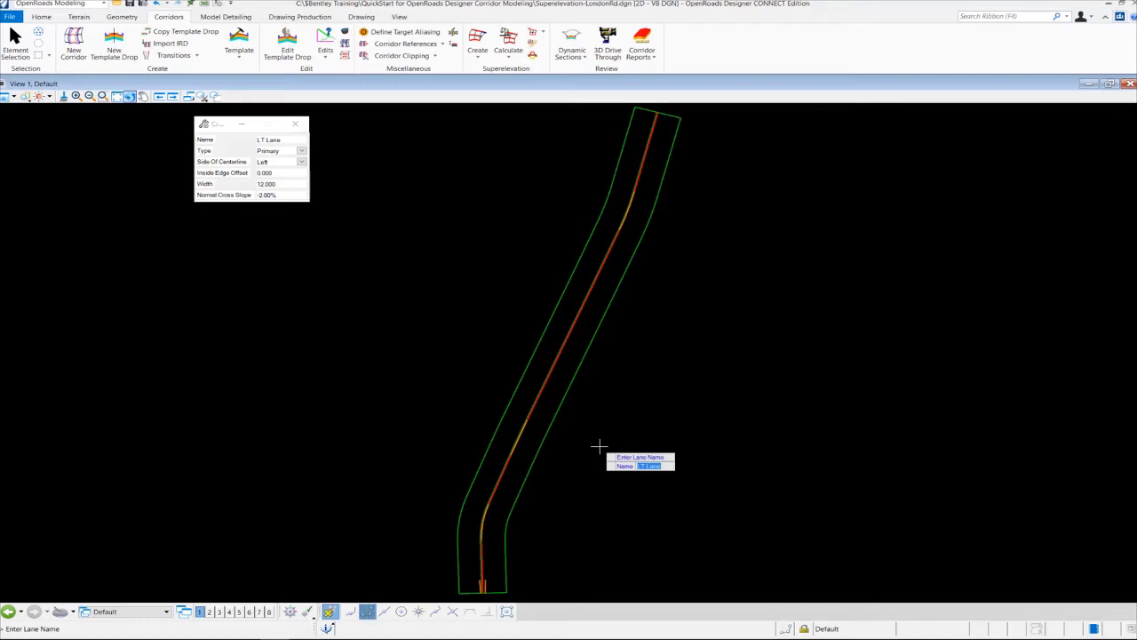
- Create primary lane 'RT Lane' right of centerline: 0.000 offset, 12.000 wide, -2.00% slope
text(RT)
text(T Lane)
key(Return)
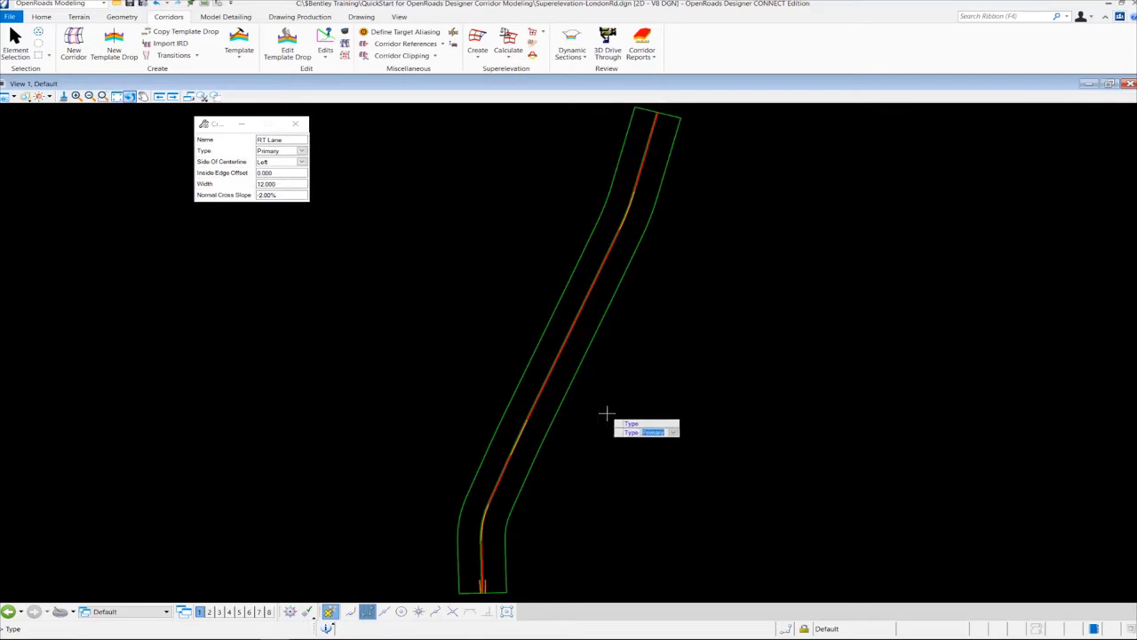
key(Return)
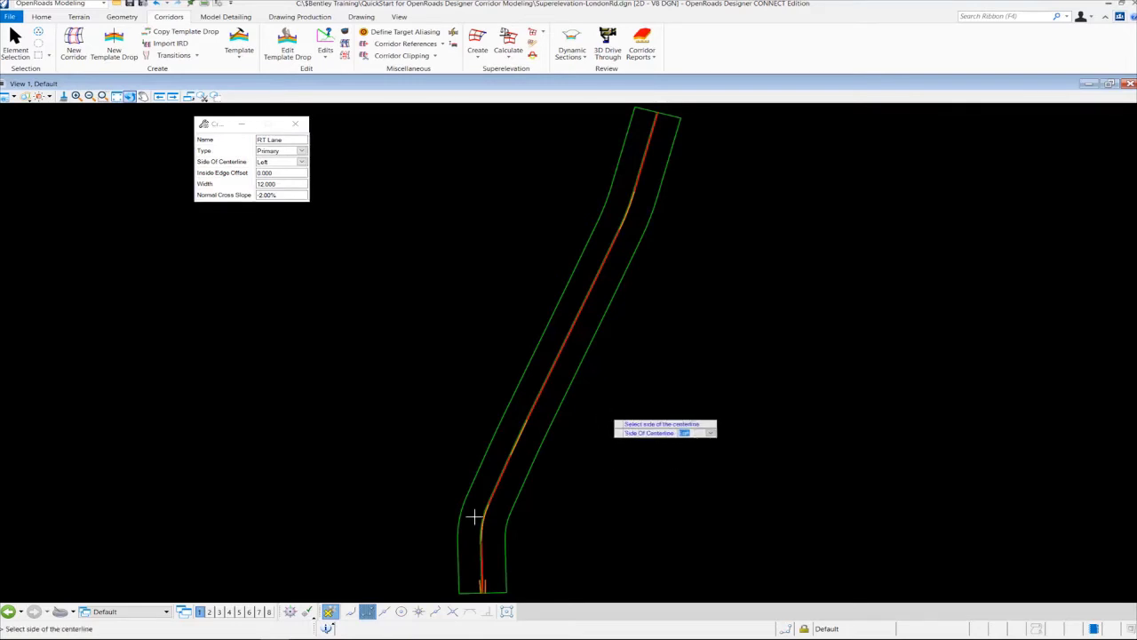
key(Down)
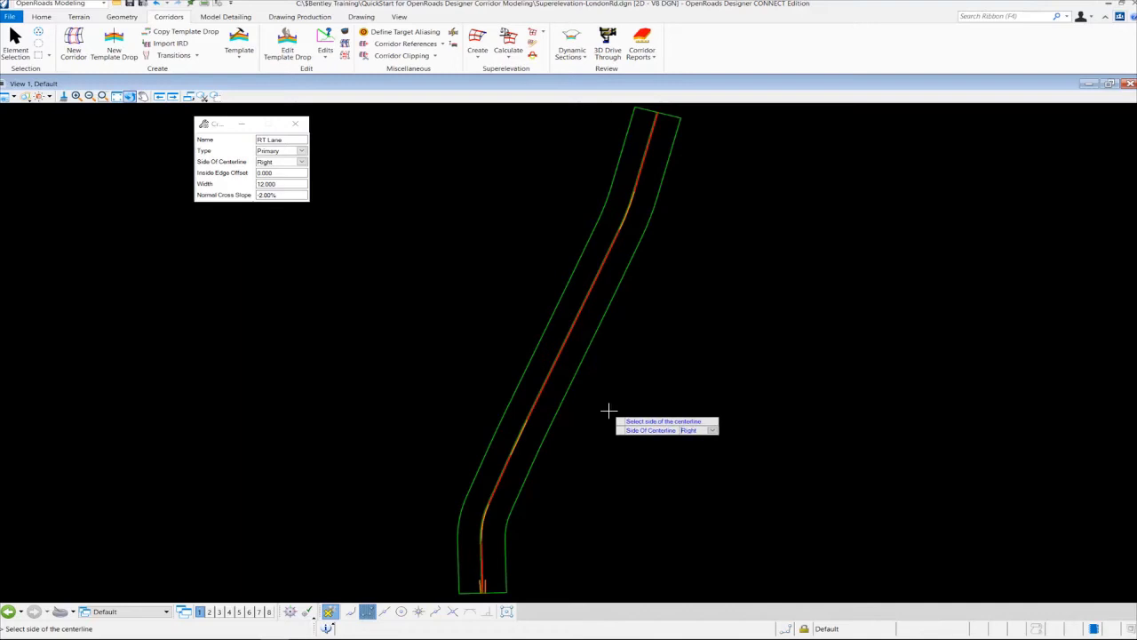
key(Return)
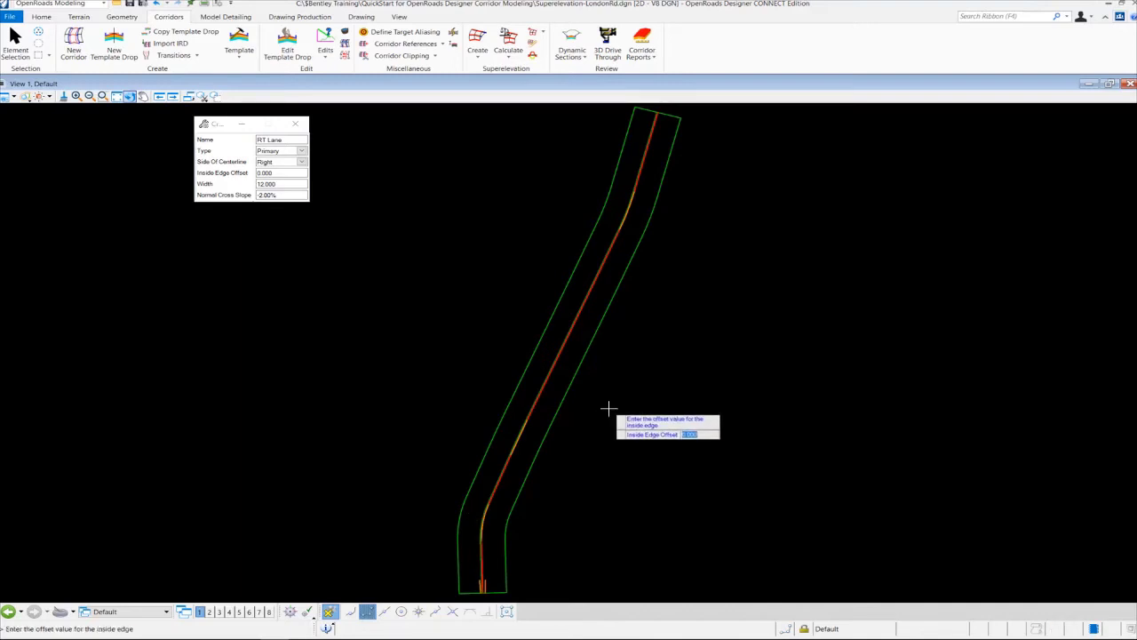
key(Return)
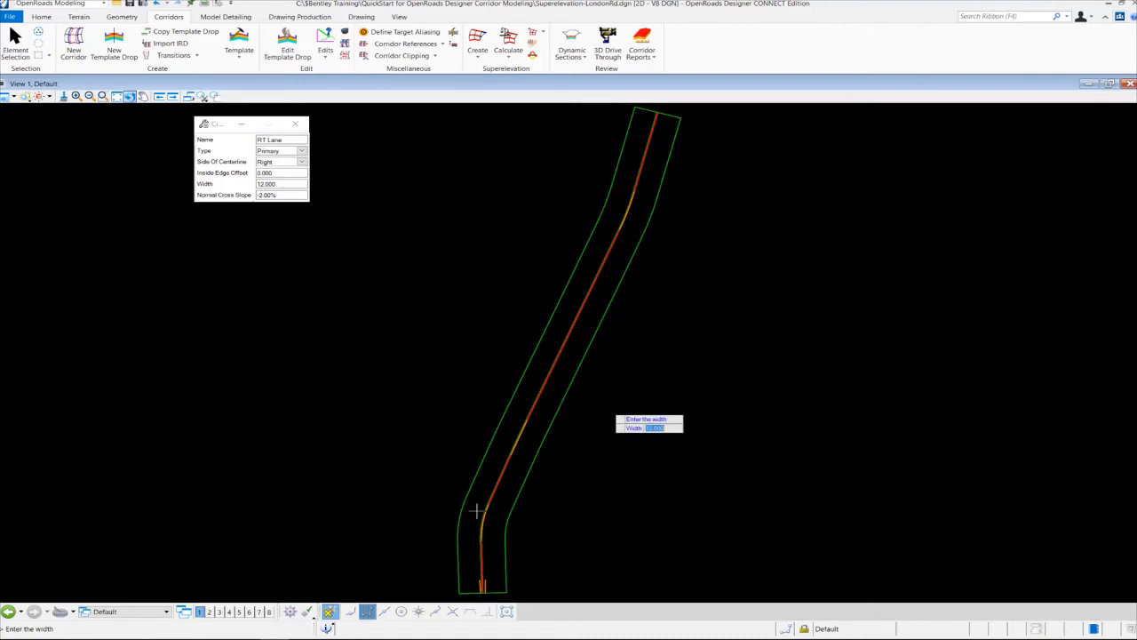
key(Return)
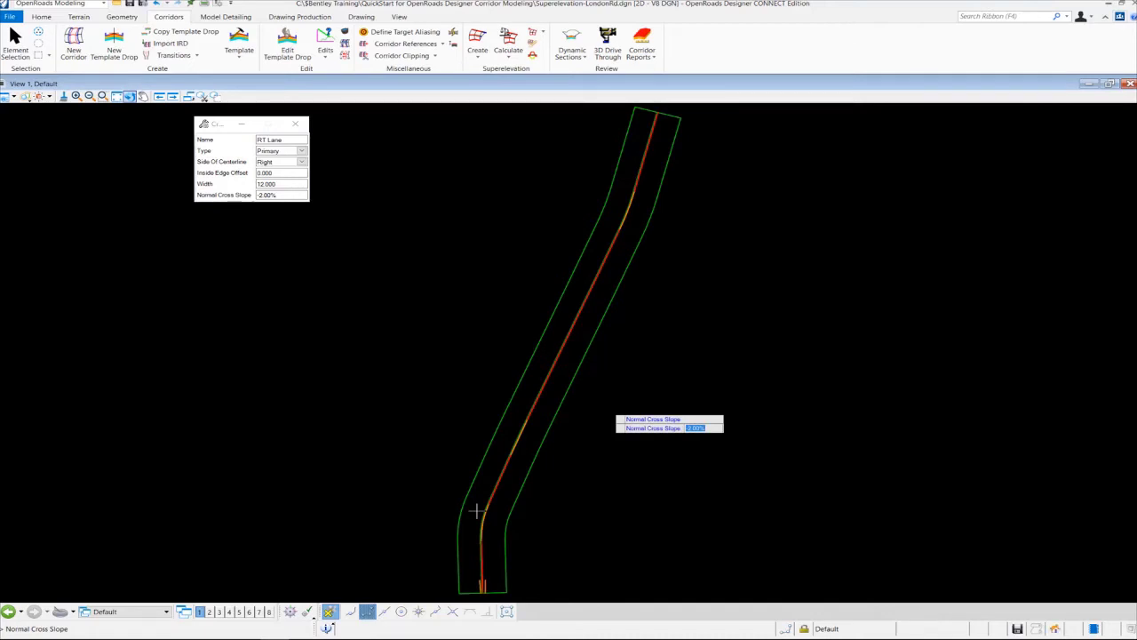
key(Return)
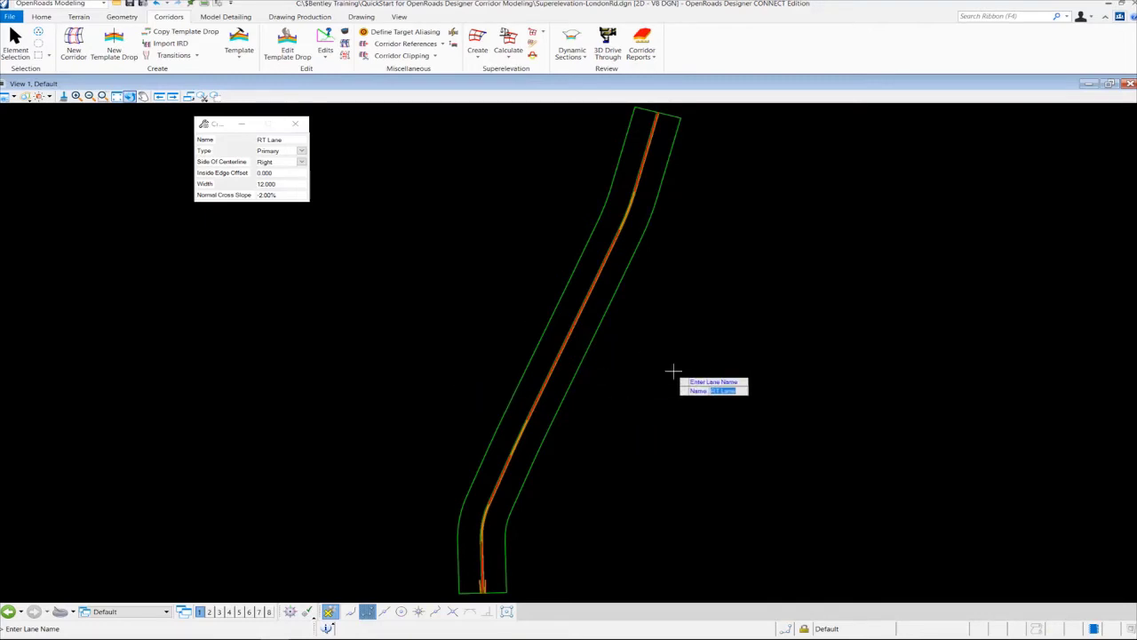
click(557, 463)
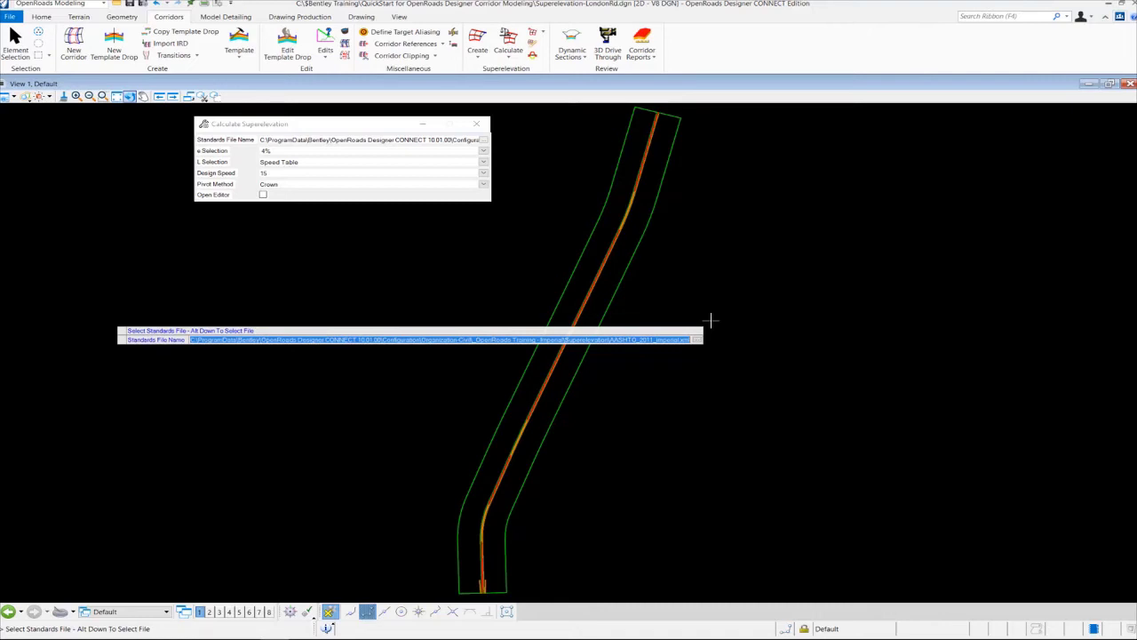
scroll(711, 320, down, 2)
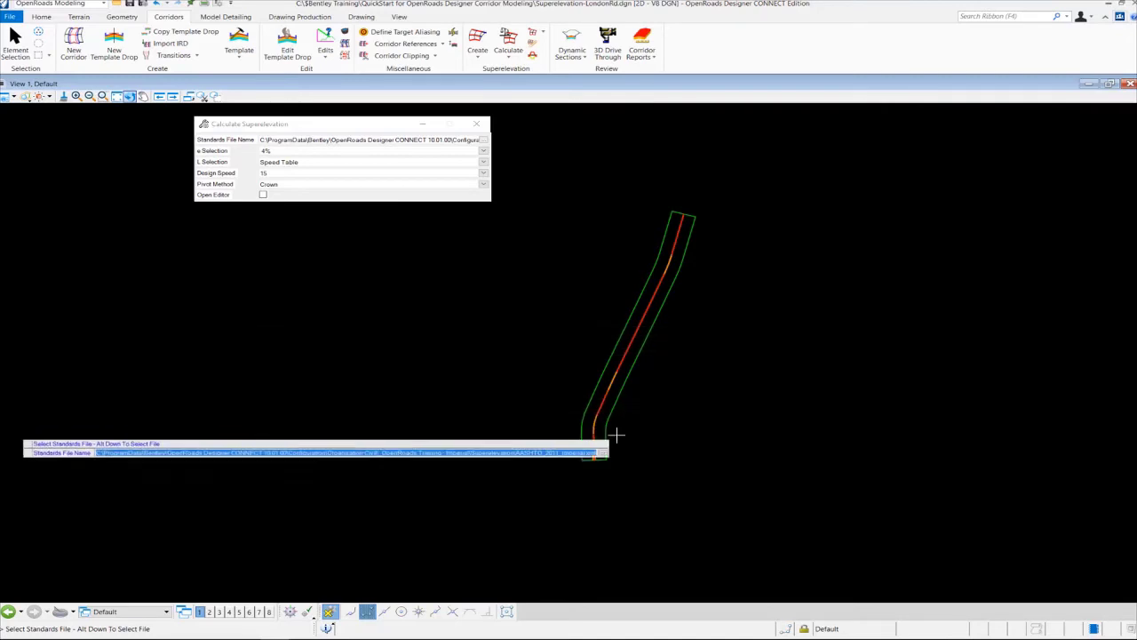
scroll(596, 458, up, 4)
scroll(594, 460, up, 8)
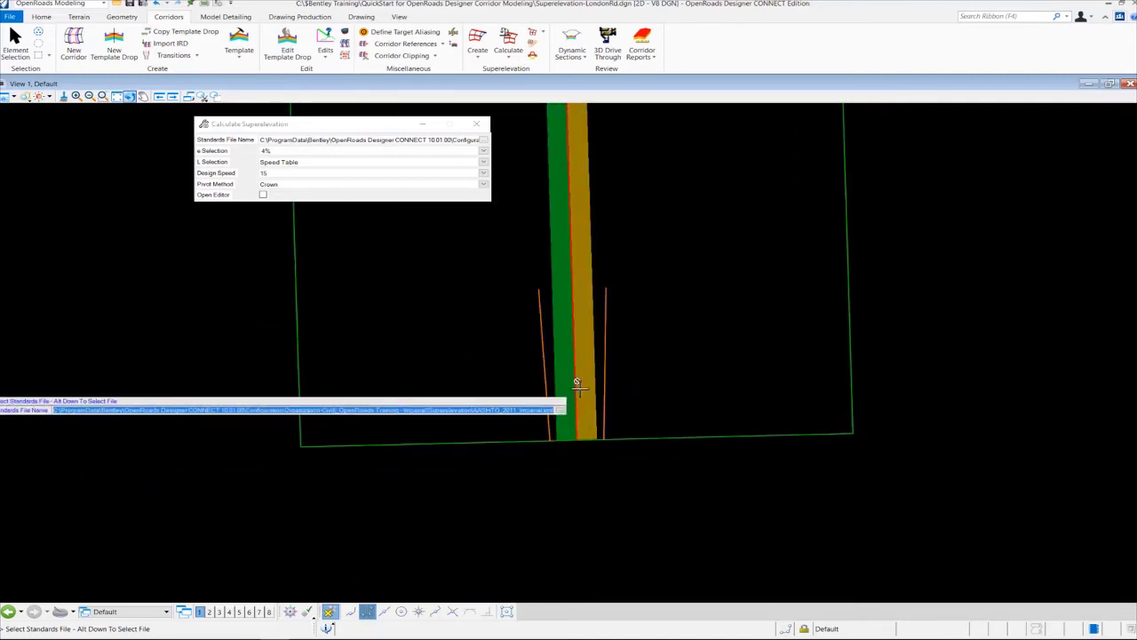
scroll(569, 395, down, 3)
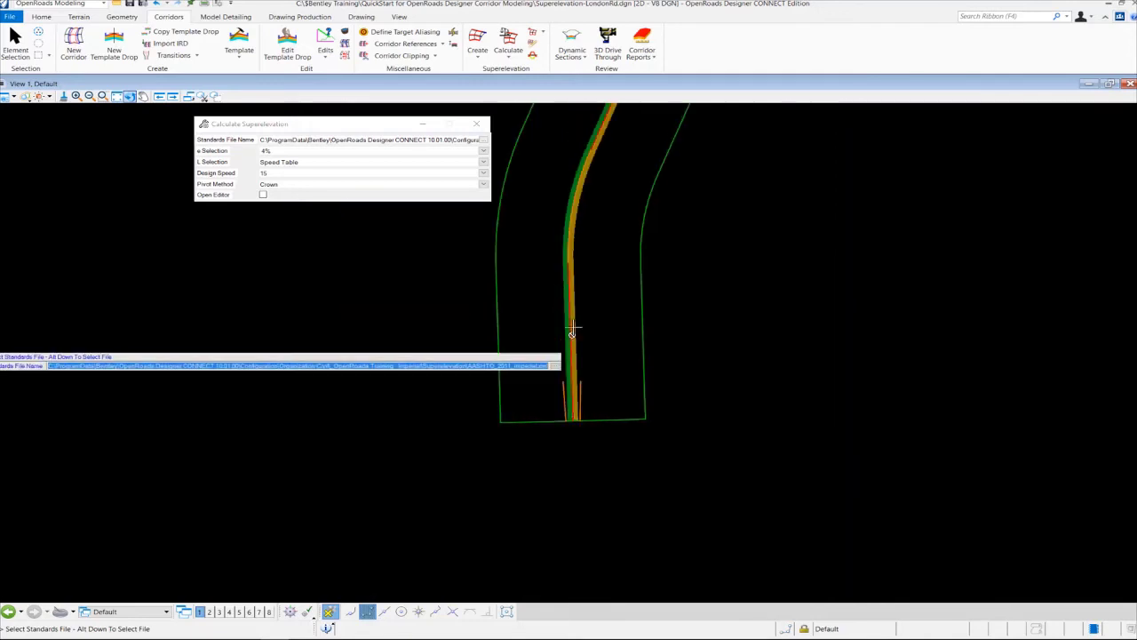
scroll(548, 397, up, 3)
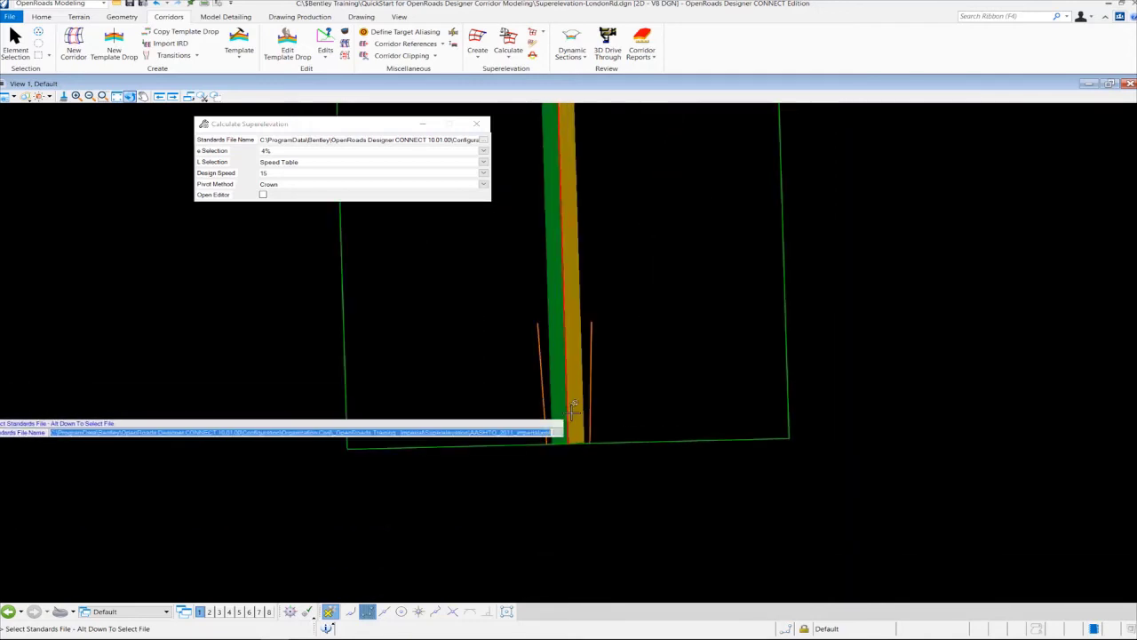
scroll(584, 402, down, 3)
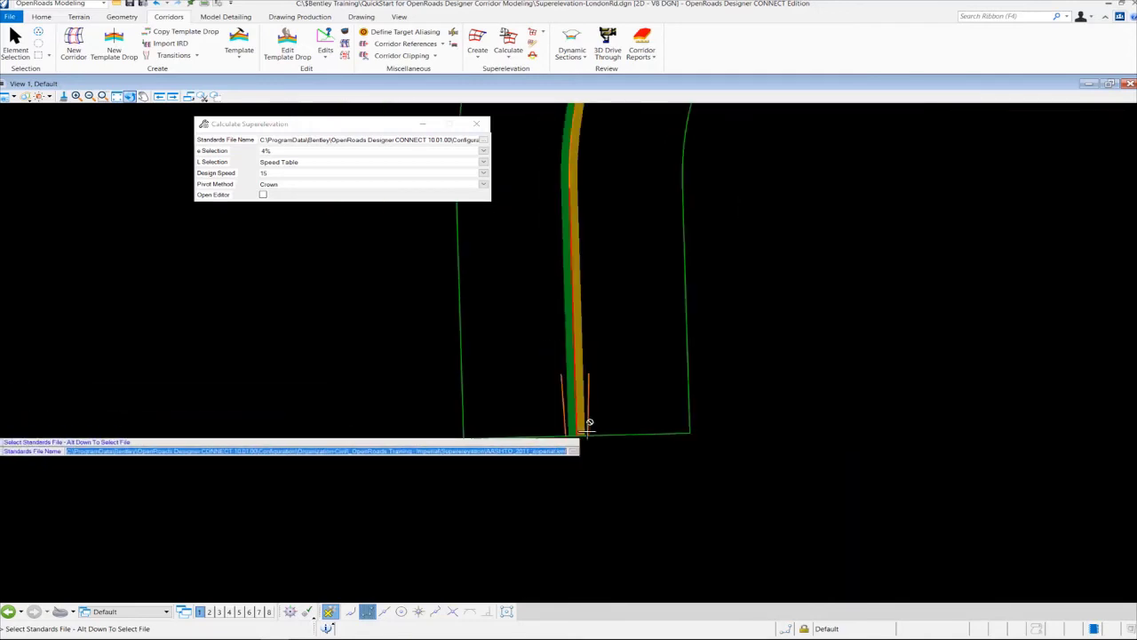
scroll(628, 274, up, 4)
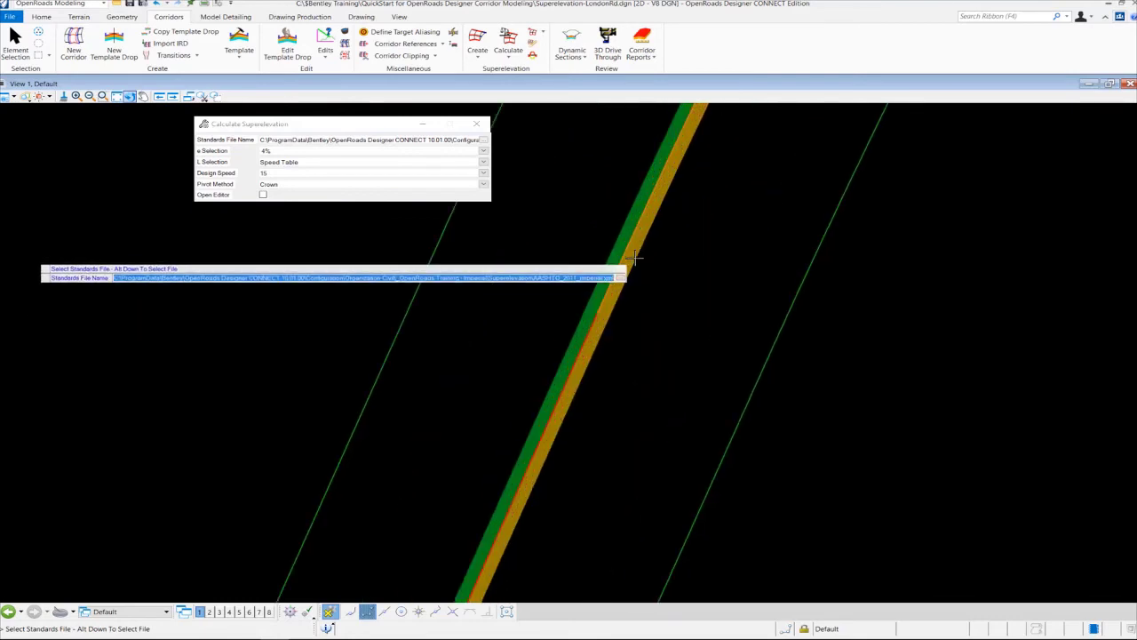
scroll(648, 307, down, 2)
scroll(646, 307, down, 5)
scroll(649, 310, up, 3)
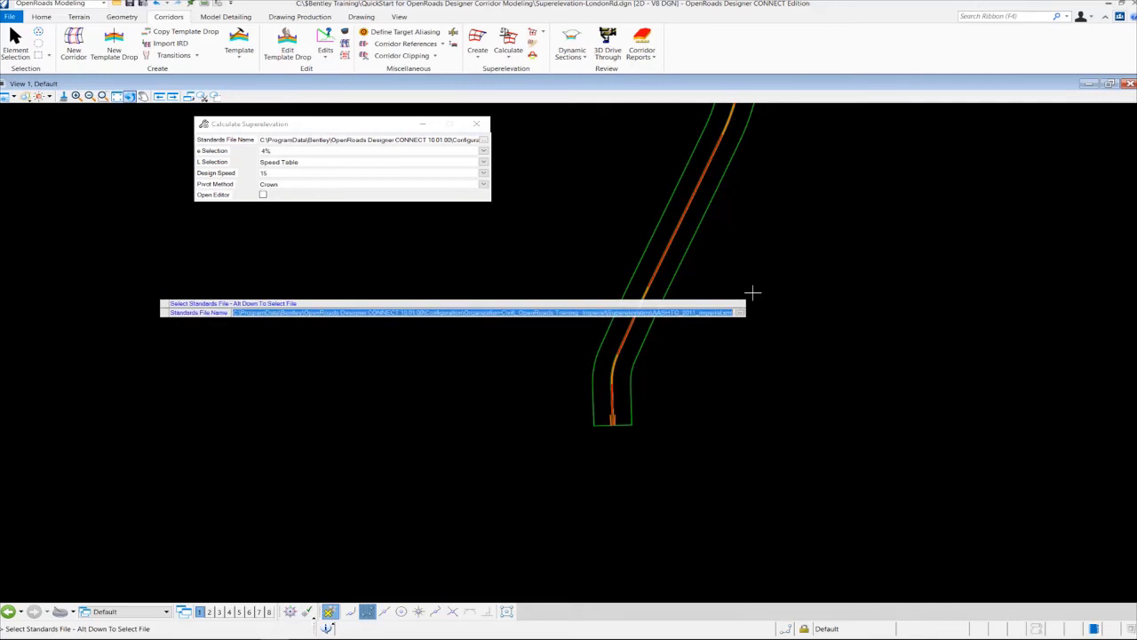
- Accept the standards file; use 6% e, Speed Table, design speed 50, Crown pivot, no editor
click(752, 292)
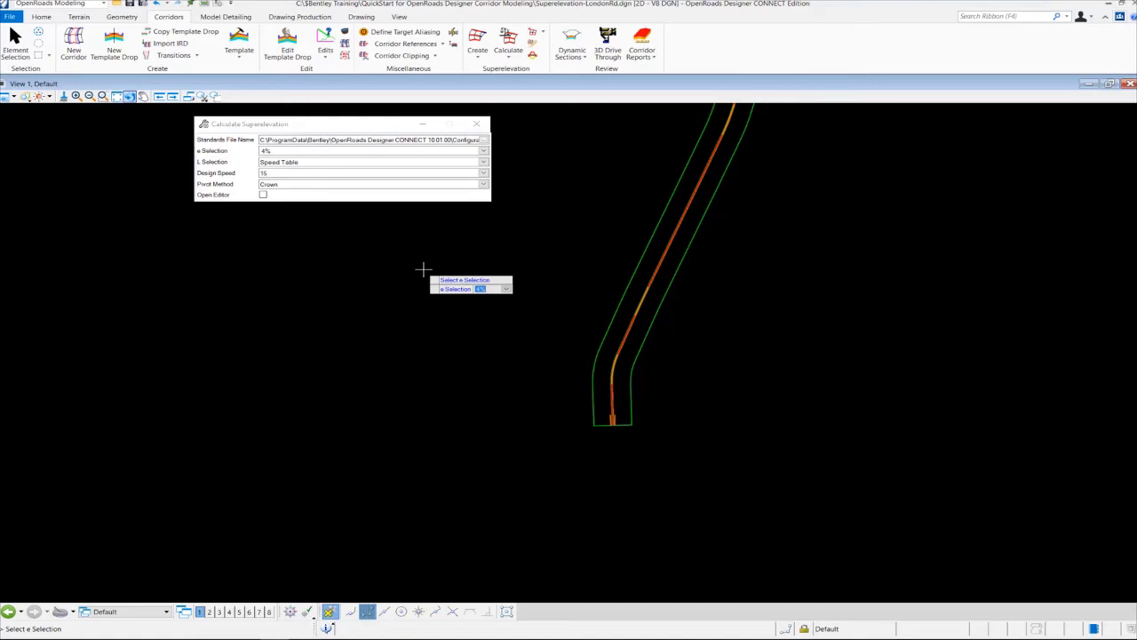
text(6%)
key(Return)
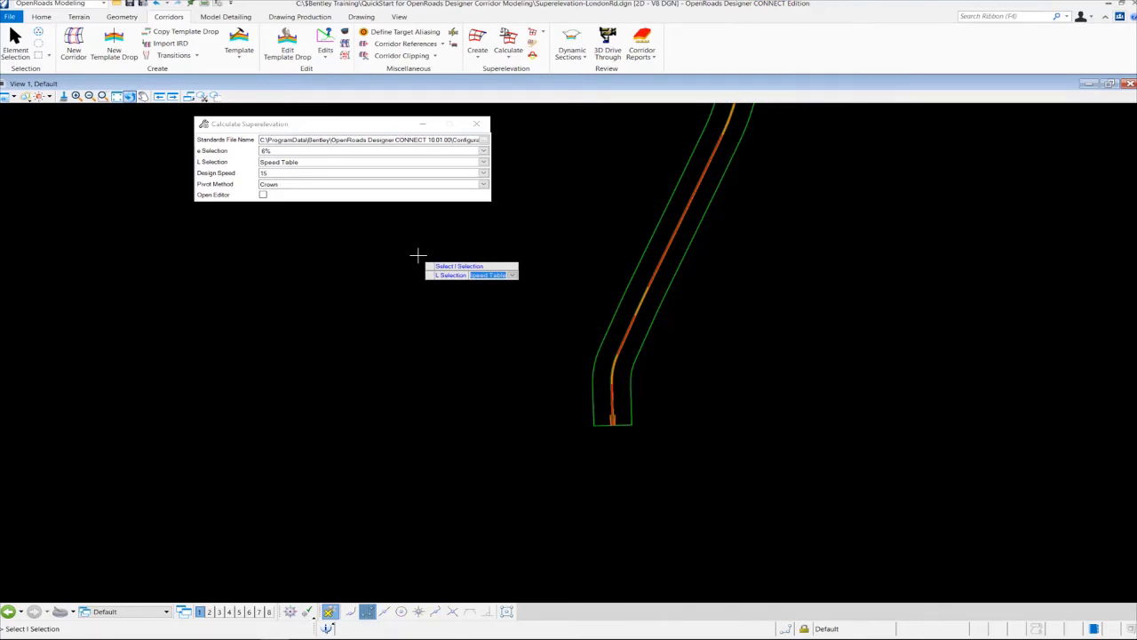
click(418, 256)
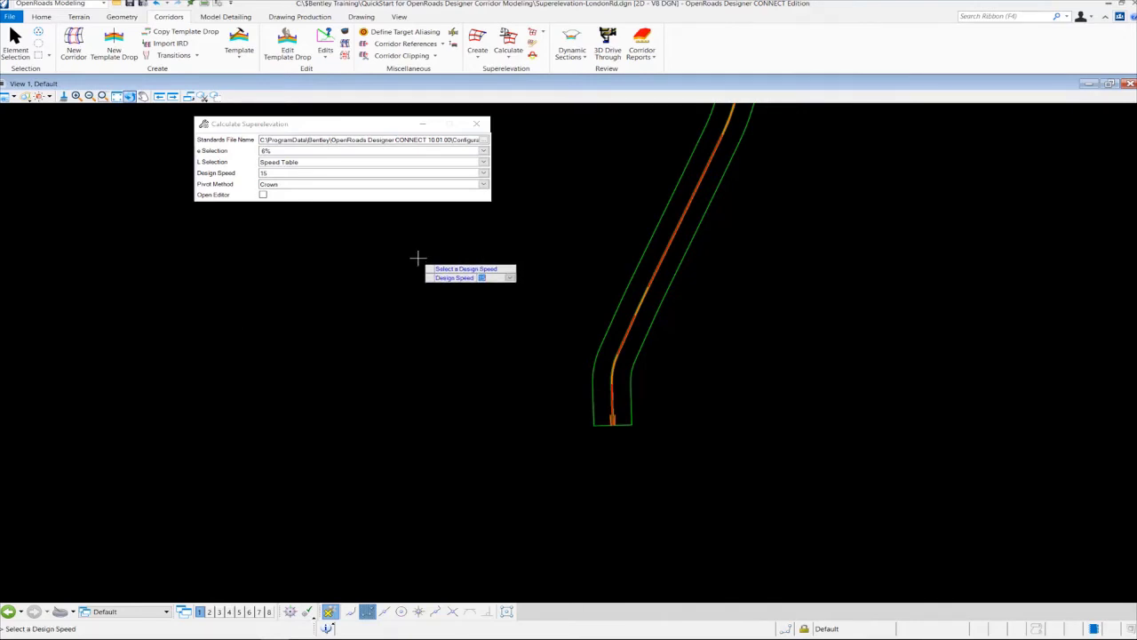
text(20)
key(Down)
click(417, 257)
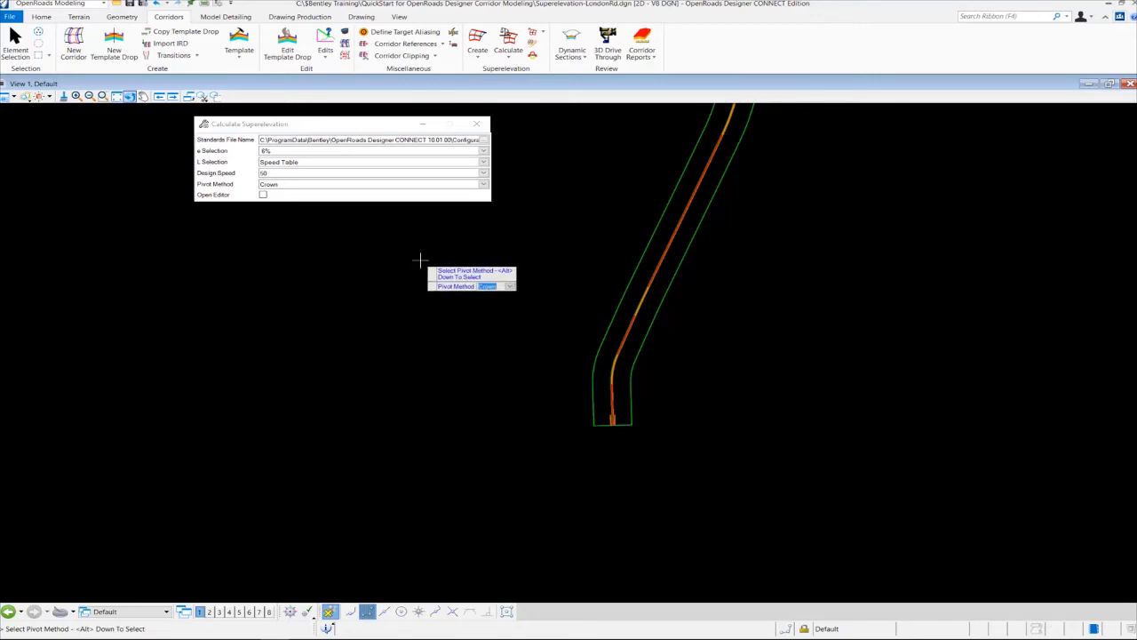
click(384, 308)
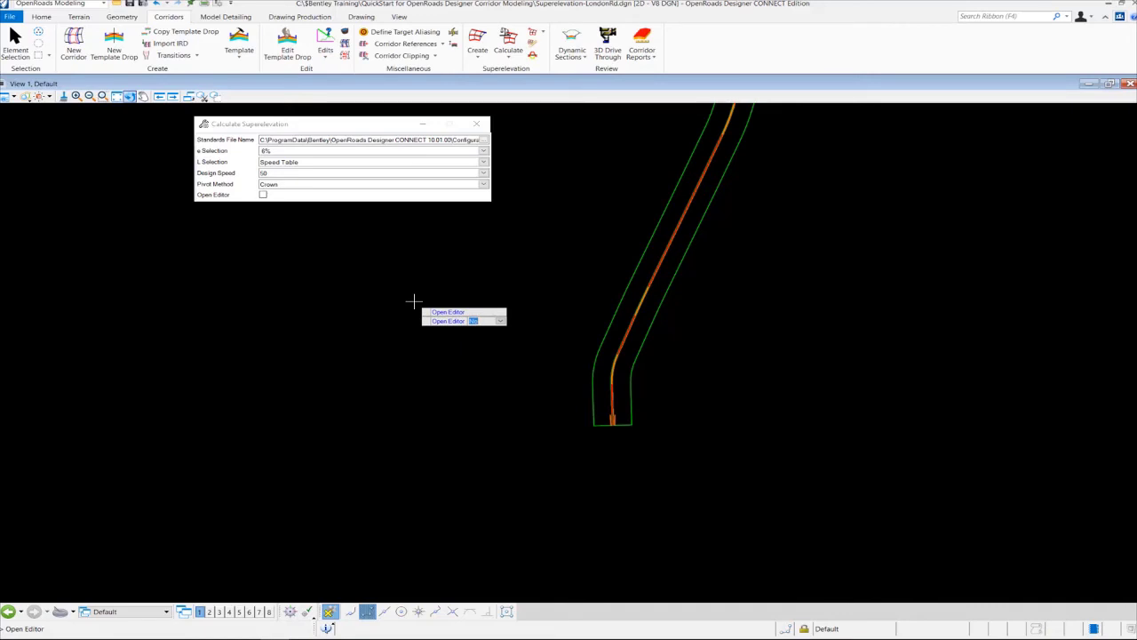
click(413, 302)
scroll(414, 302, down, 3)
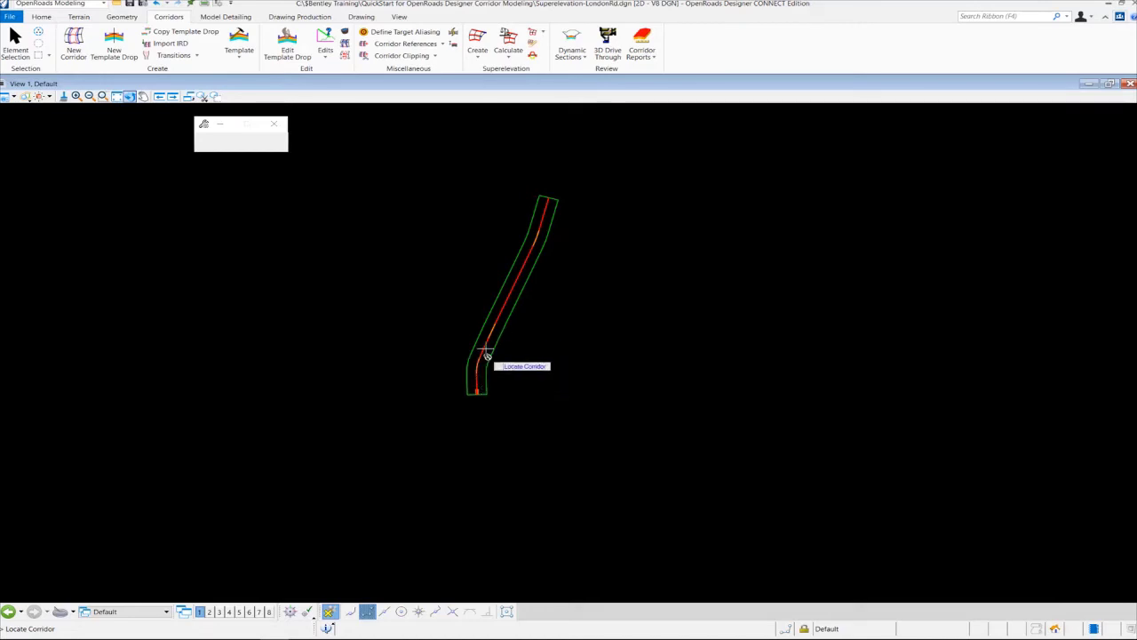
- Zoom to the corridor at the Locate Corridor prompt, then reset to finish the superelevation calculation
scroll(480, 380, up, 2)
scroll(479, 380, up, 2)
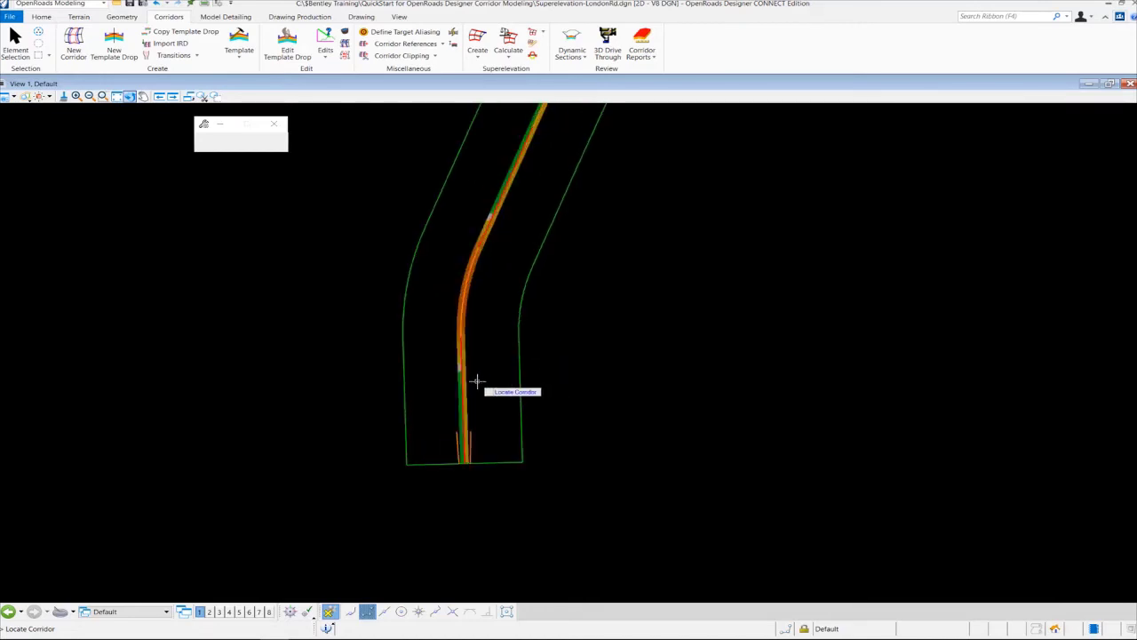
scroll(477, 381, down, 2)
scroll(478, 364, up, 3)
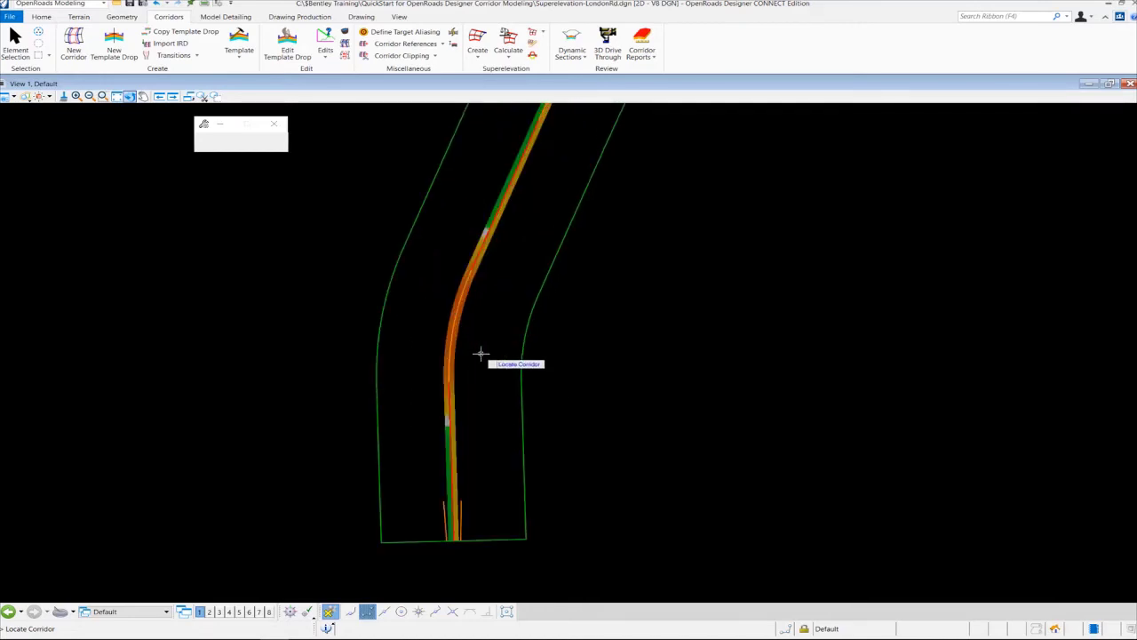
scroll(480, 353, up, 1)
scroll(479, 354, down, 1)
scroll(479, 354, up, 1)
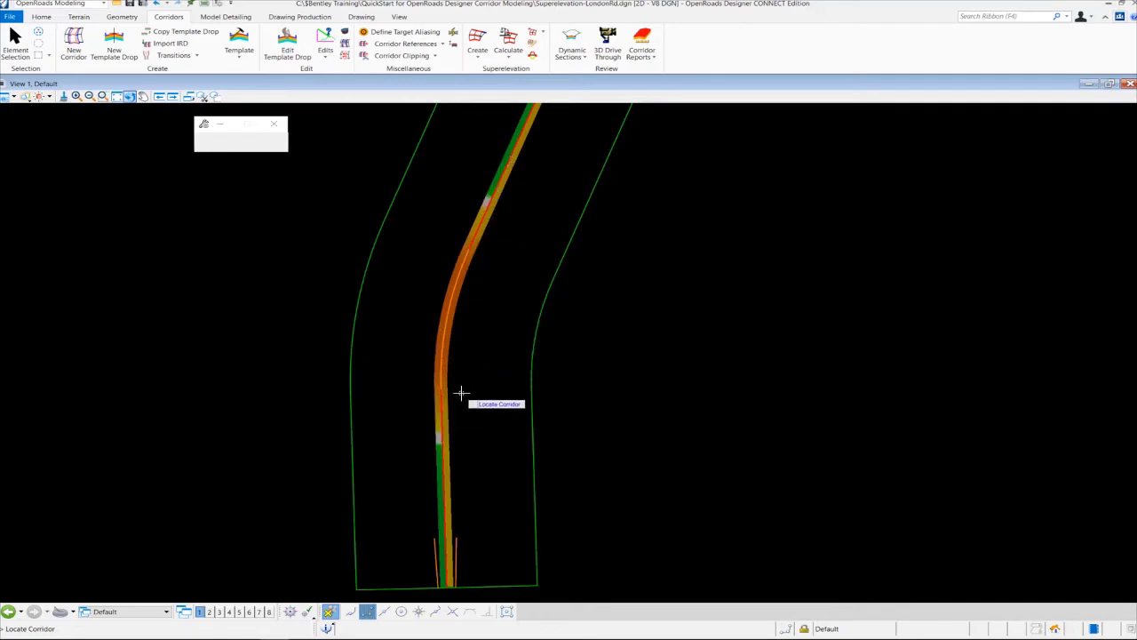
right_click(482, 290)
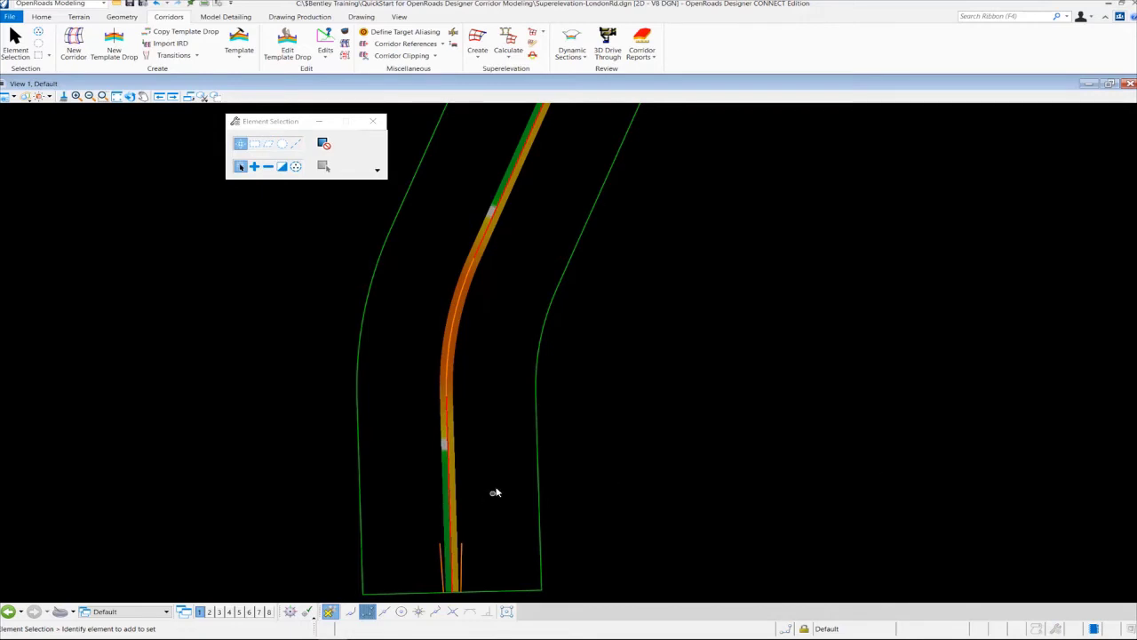
click(538, 453)
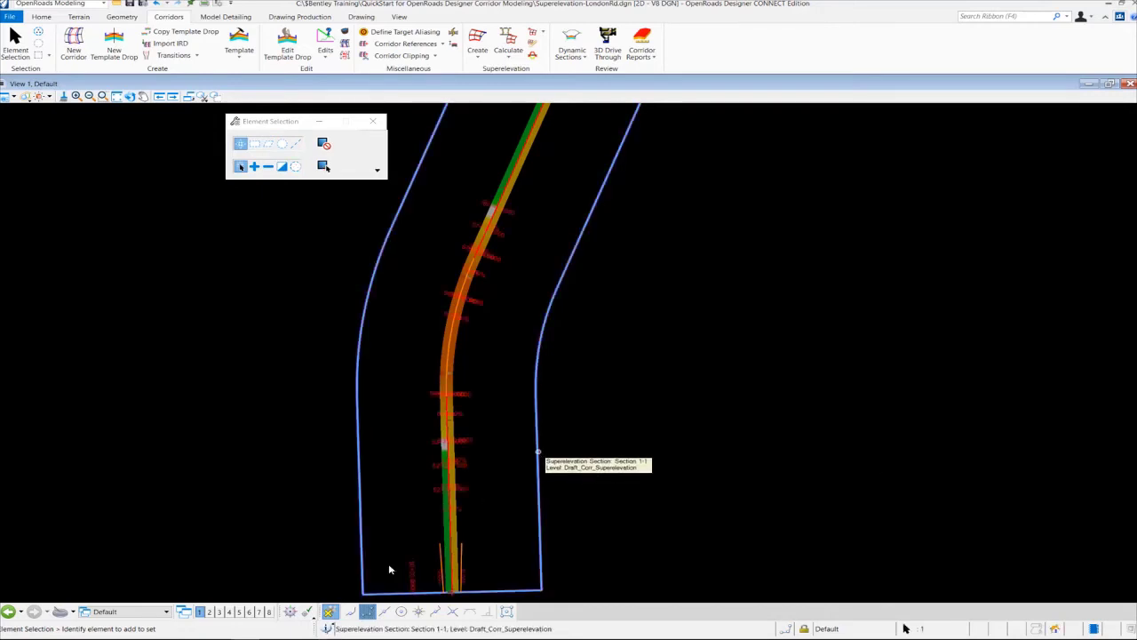
click(538, 452)
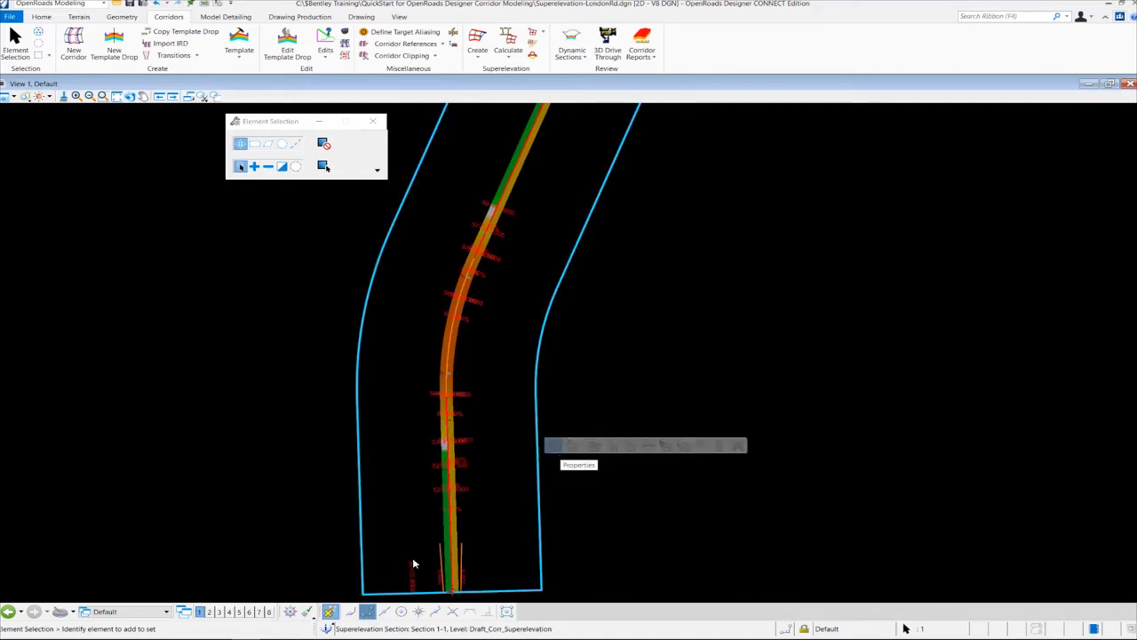
click(553, 445)
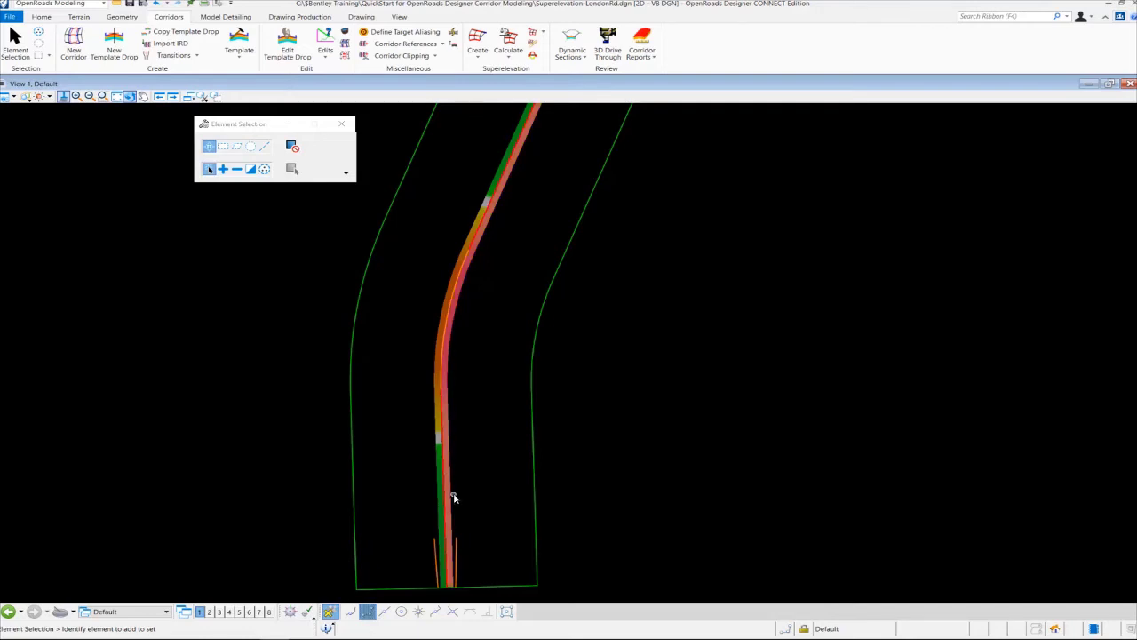
- Select the RT Lane superelevation element and edit its 54+45.0000 station and cross-slope values
click(447, 424)
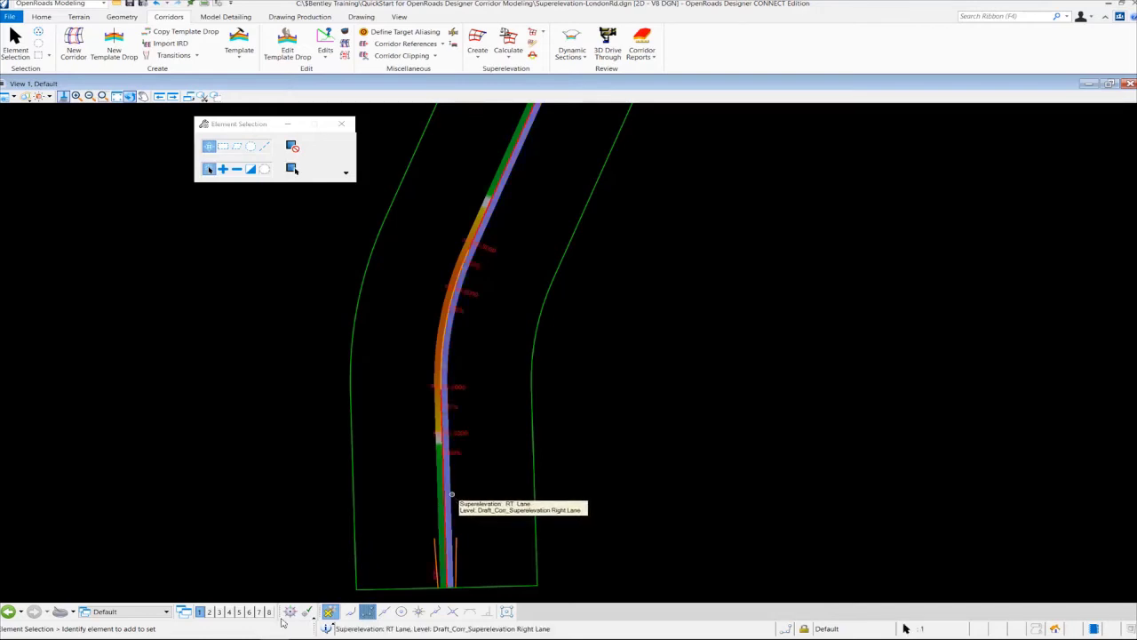
scroll(457, 447, up, 1)
scroll(456, 444, up, 1)
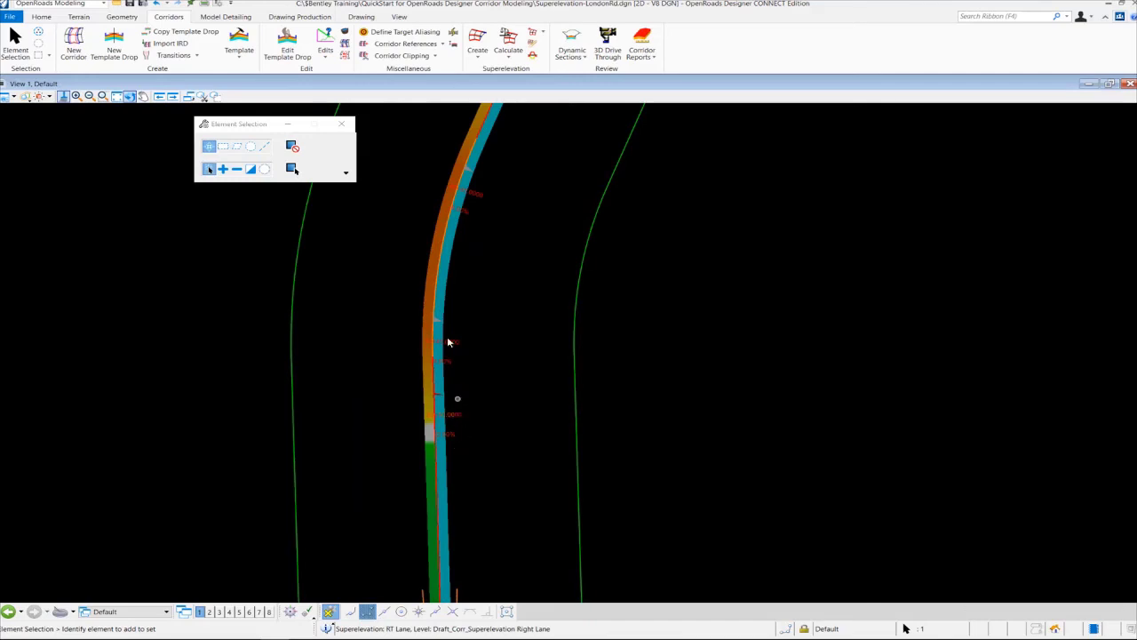
scroll(458, 182, up, 2)
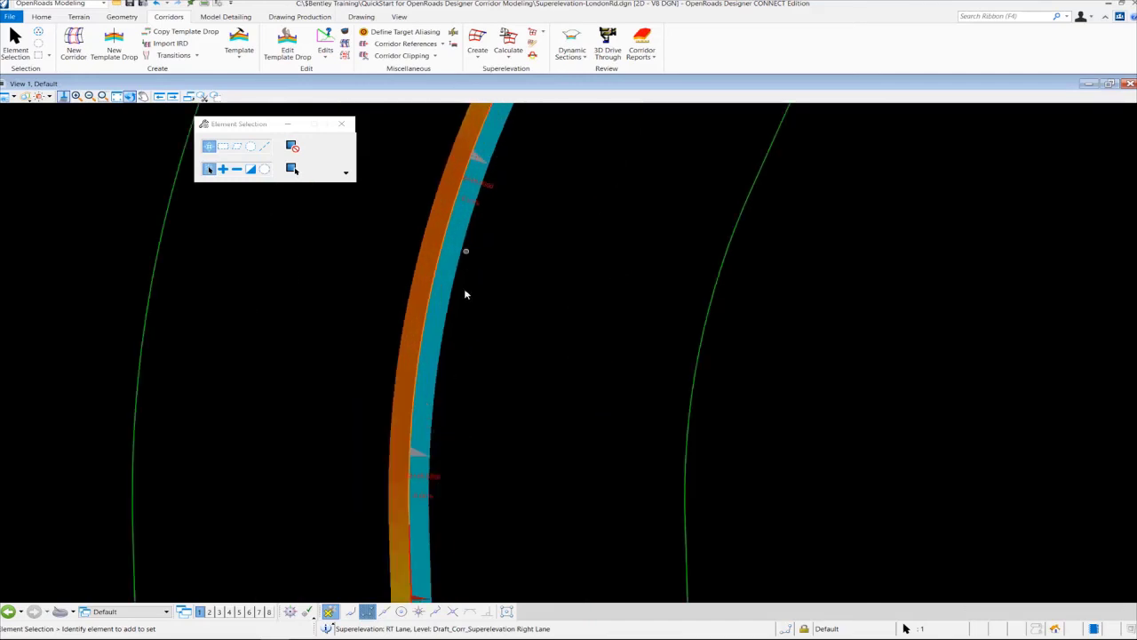
click(438, 477)
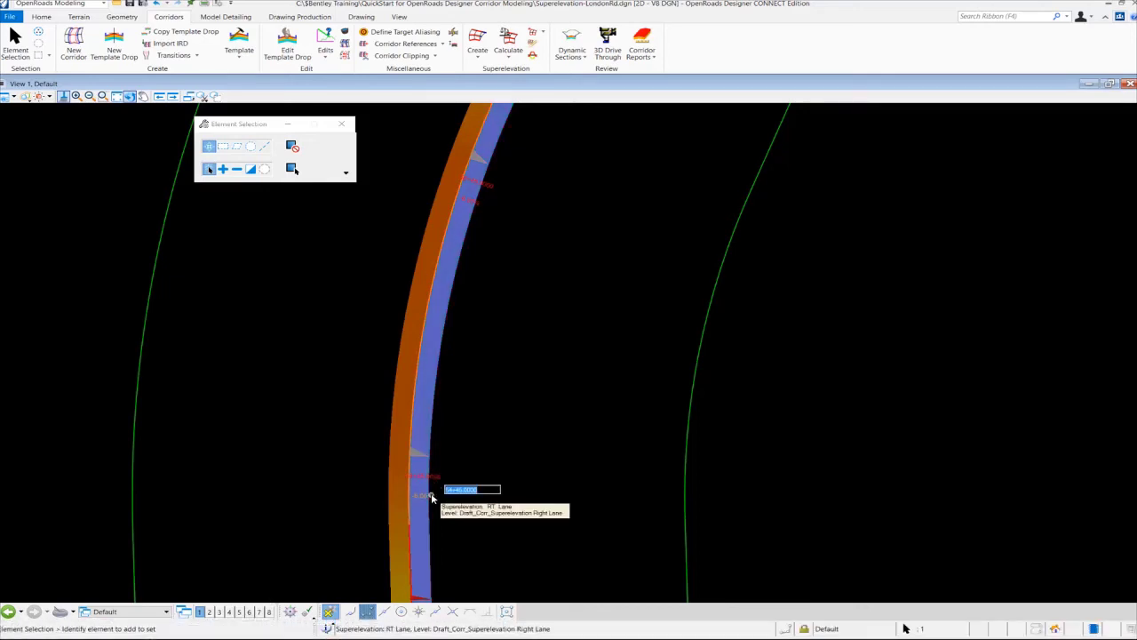
click(432, 498)
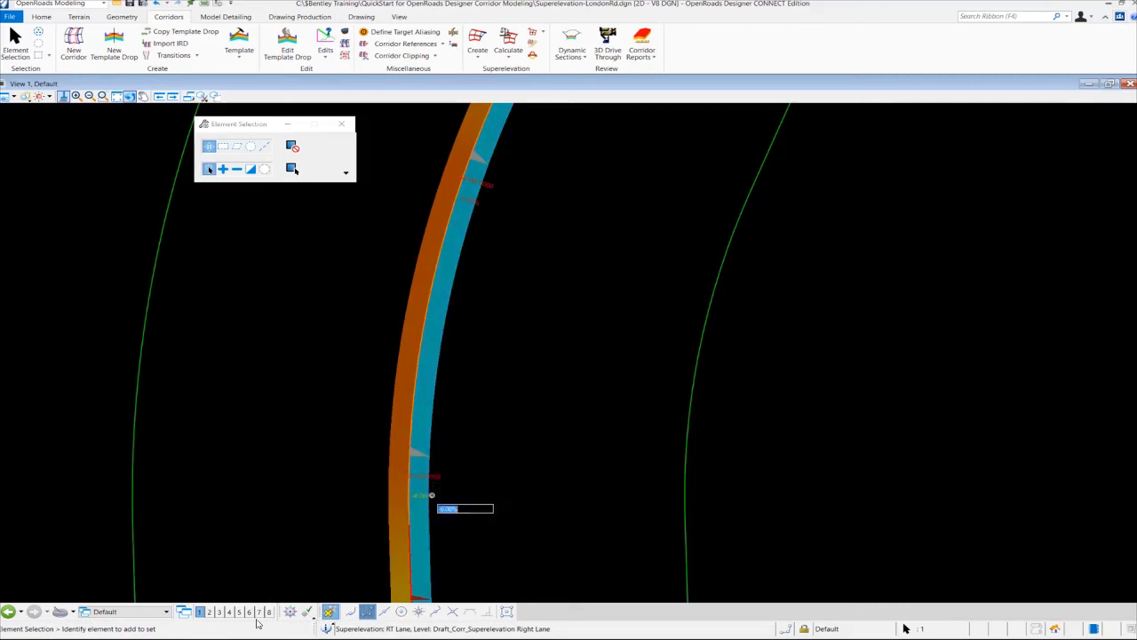
click(457, 470)
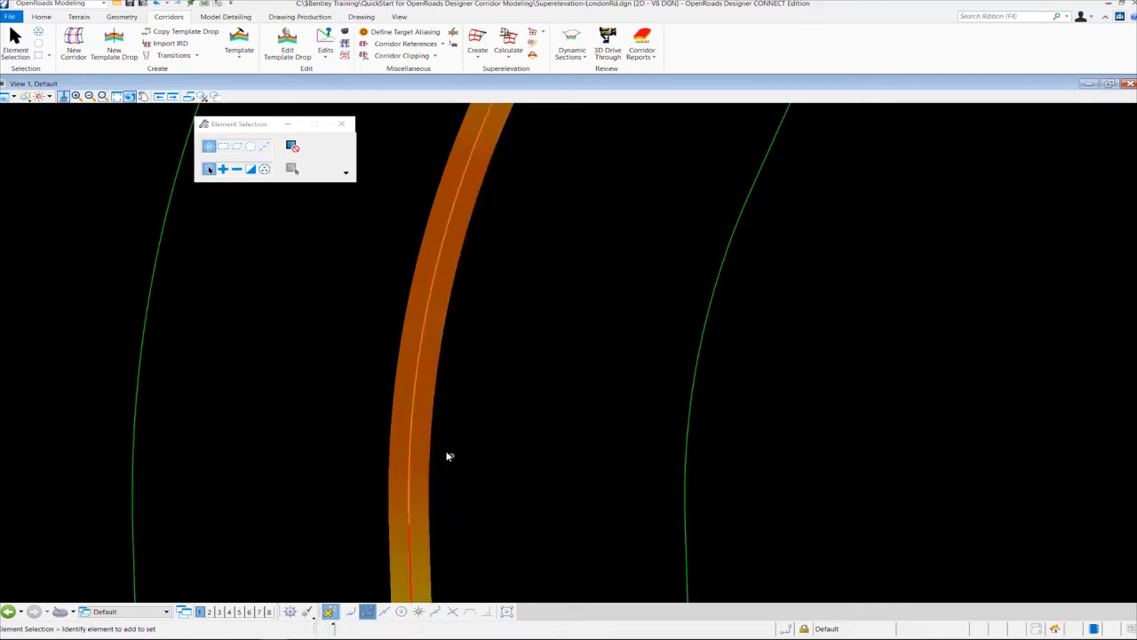
- Move the RT Lane transition point to a new station along the curve
click(425, 451)
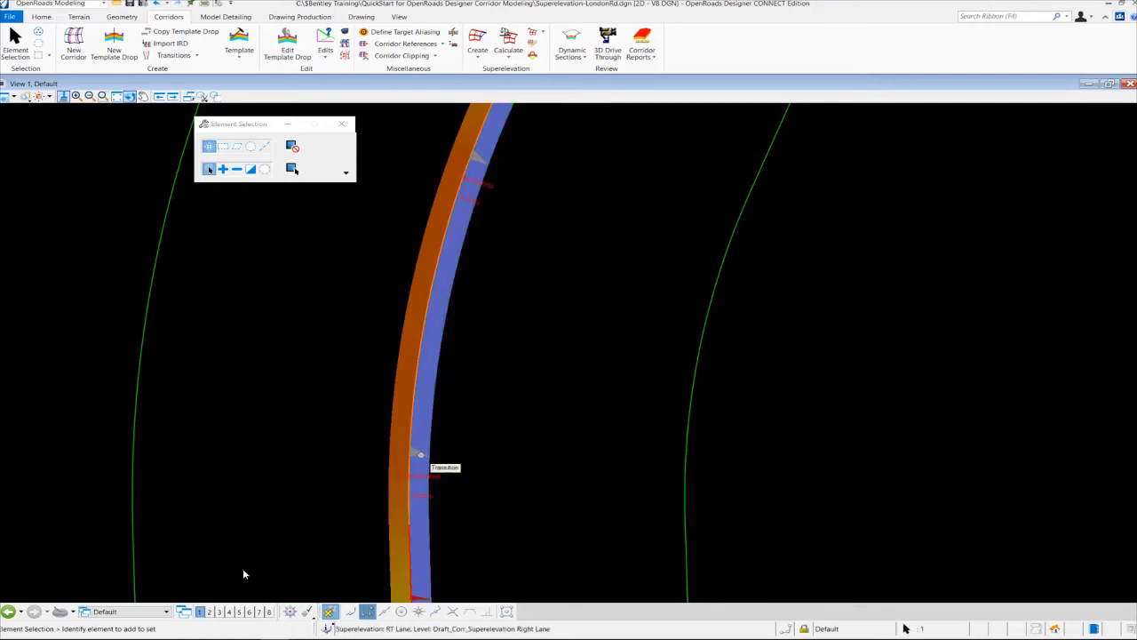
click(423, 459)
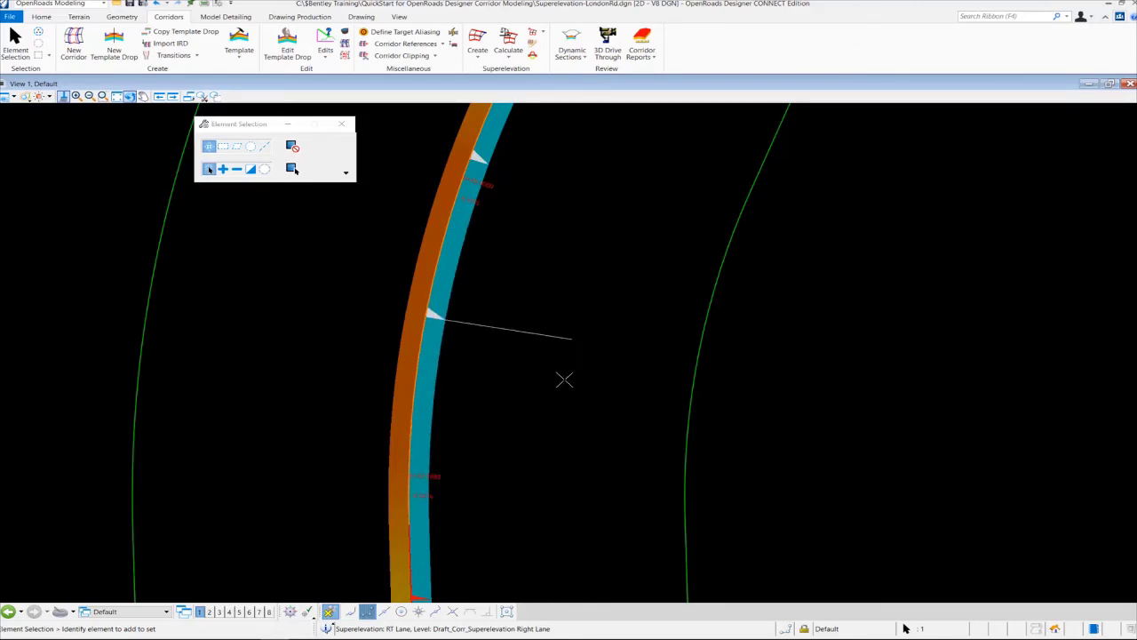
click(545, 475)
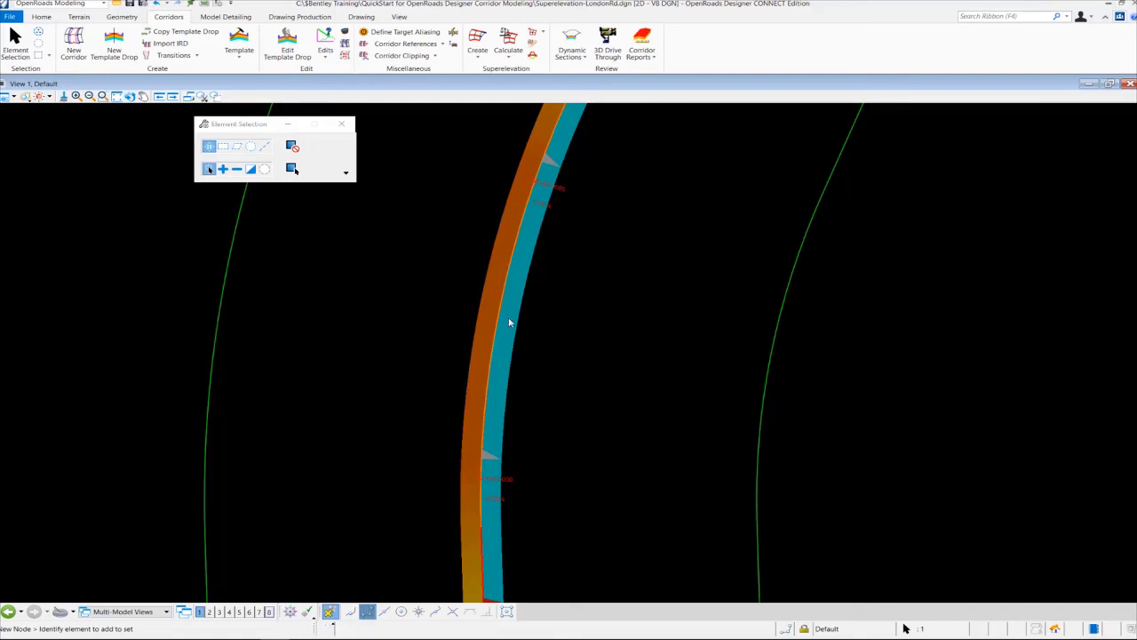
- Fit the whole corridor into the main view and select Section 1-1 for its Superelevation Data Report
click(117, 96)
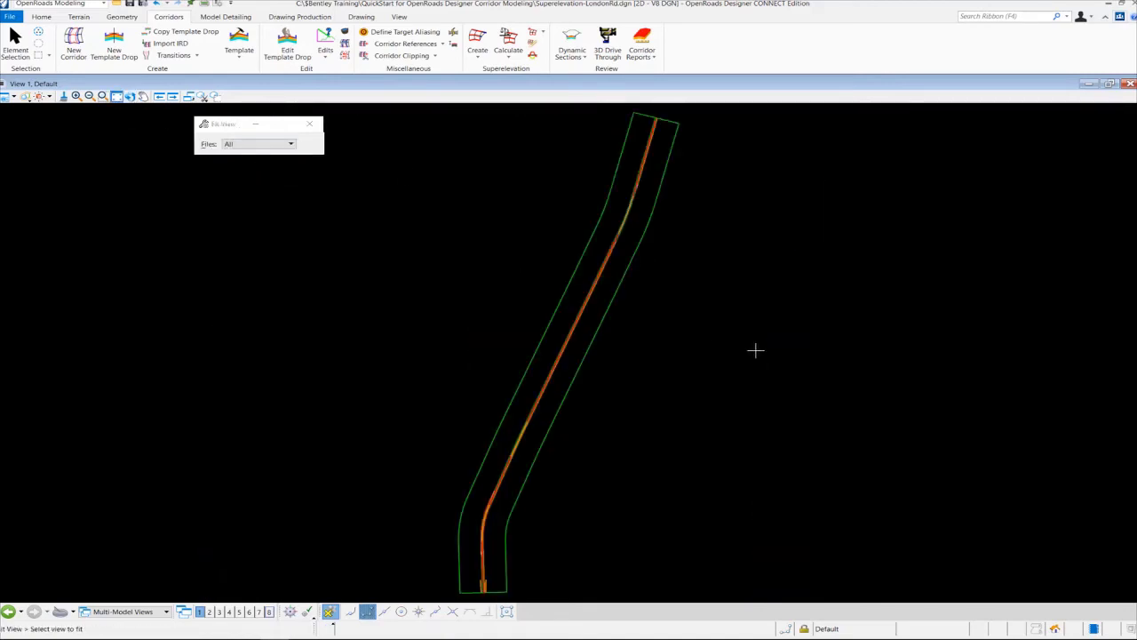
click(892, 362)
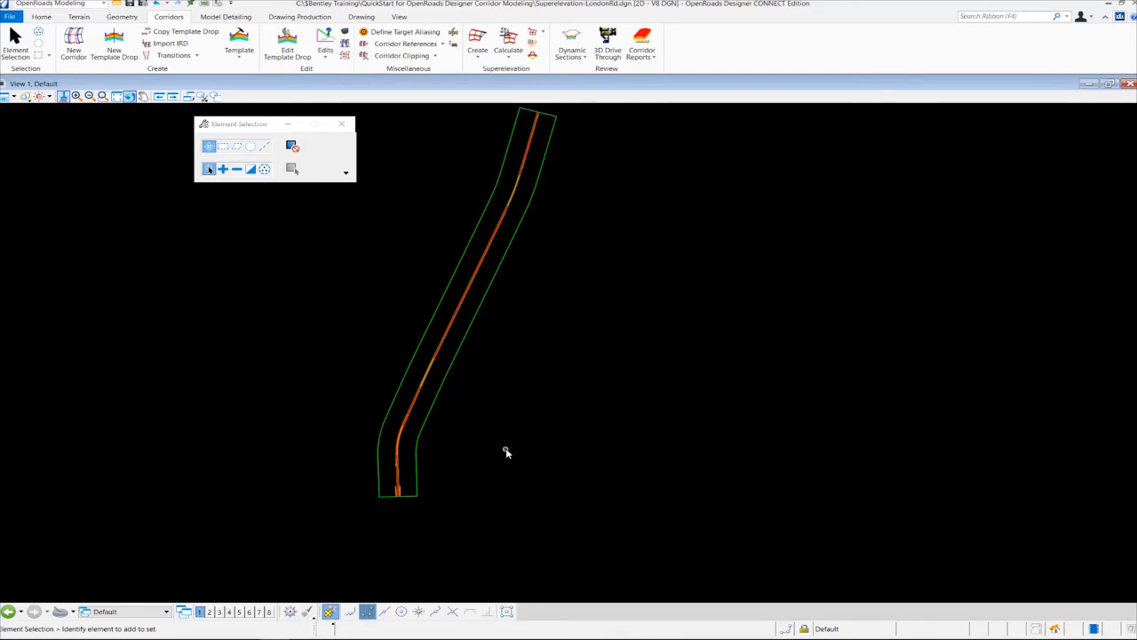
click(424, 424)
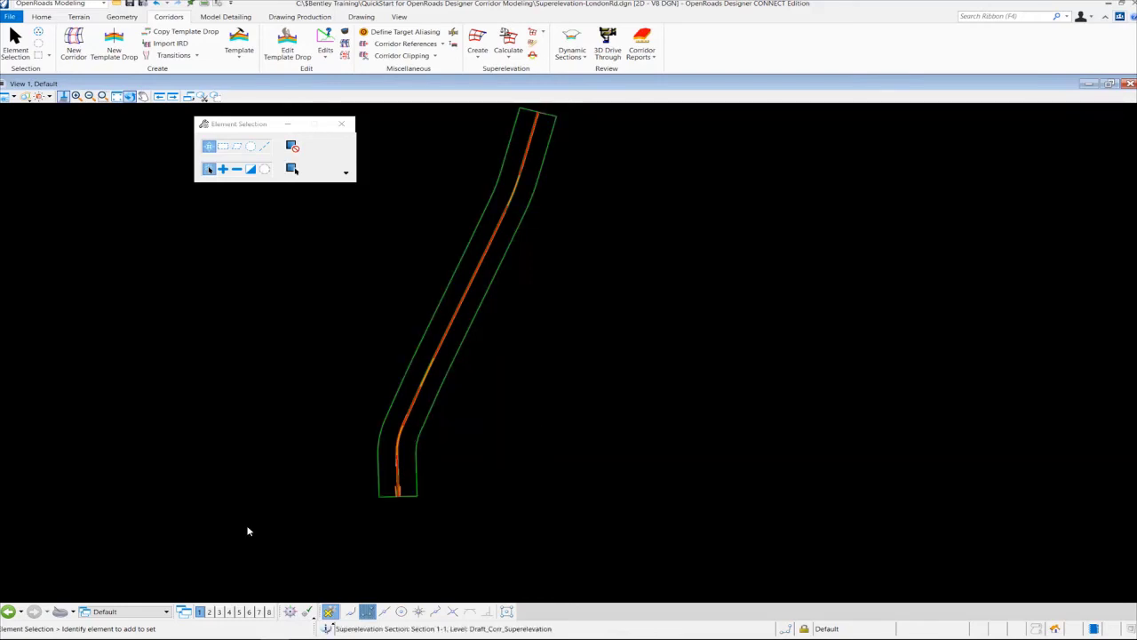
mouse_move(428, 421)
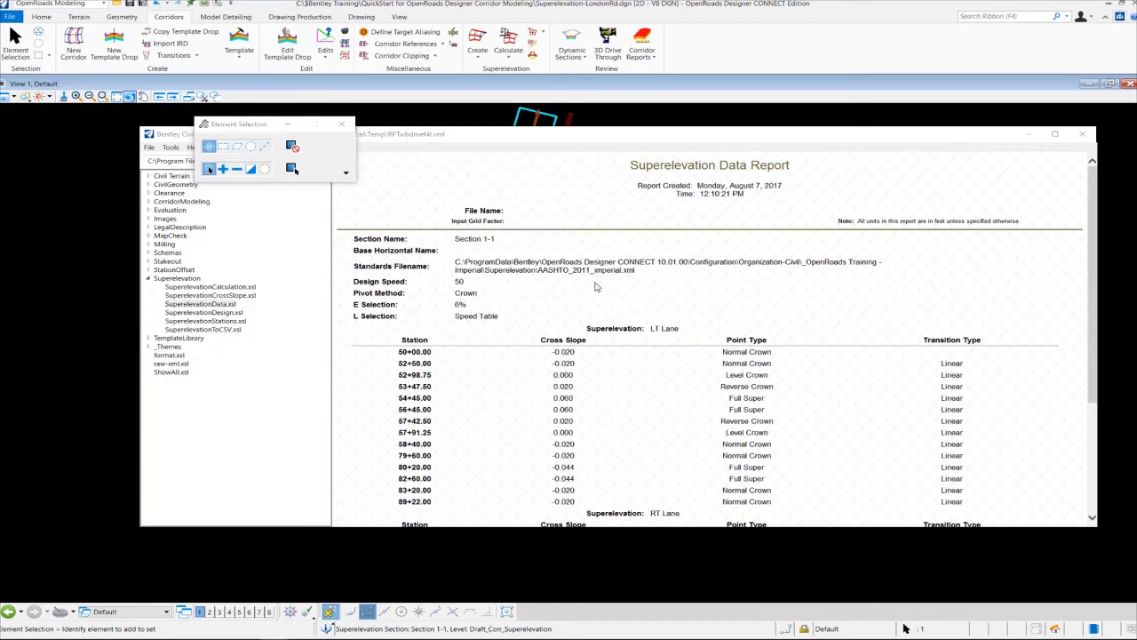
scroll(596, 286, down, 3)
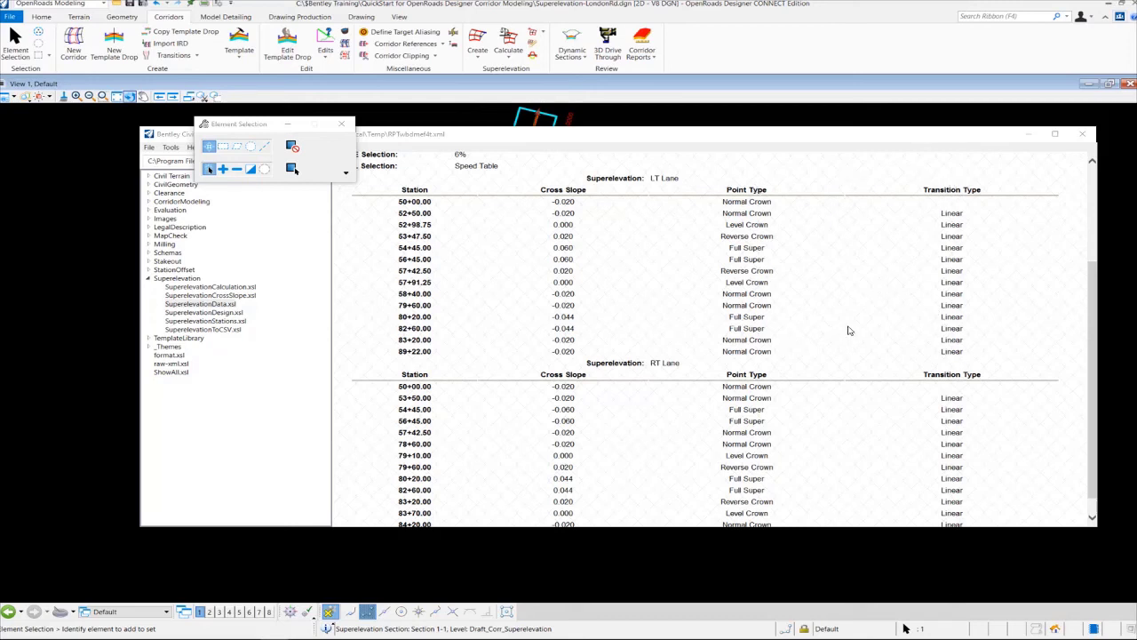
scroll(851, 327, down, 1)
scroll(855, 328, up, 6)
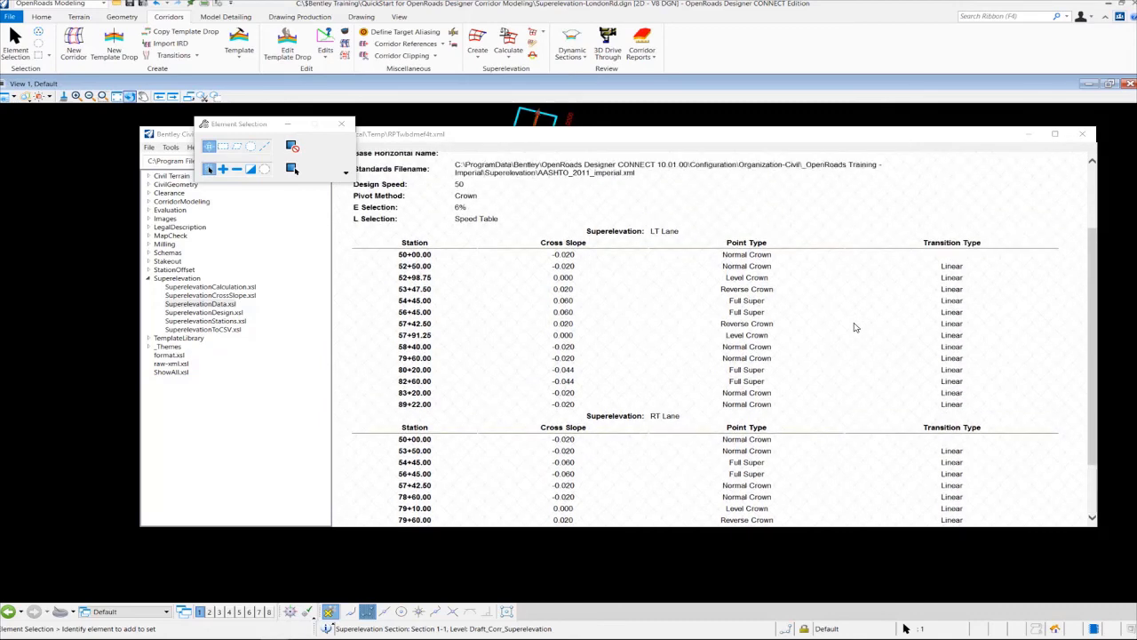
scroll(868, 356, down, 3)
scroll(867, 356, up, 3)
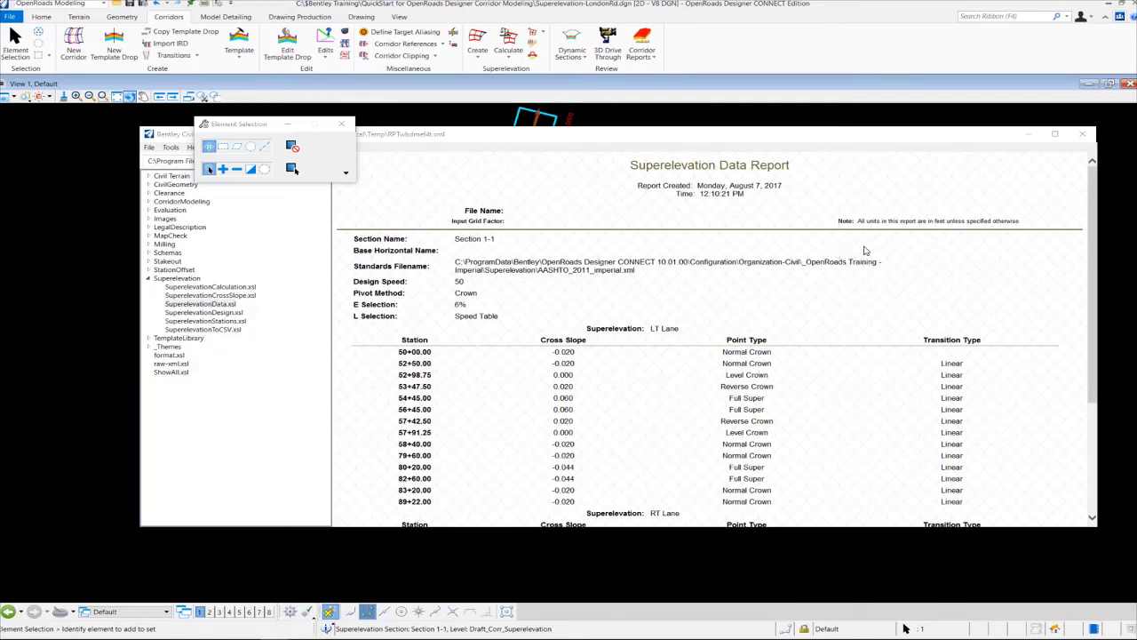
click(1065, 174)
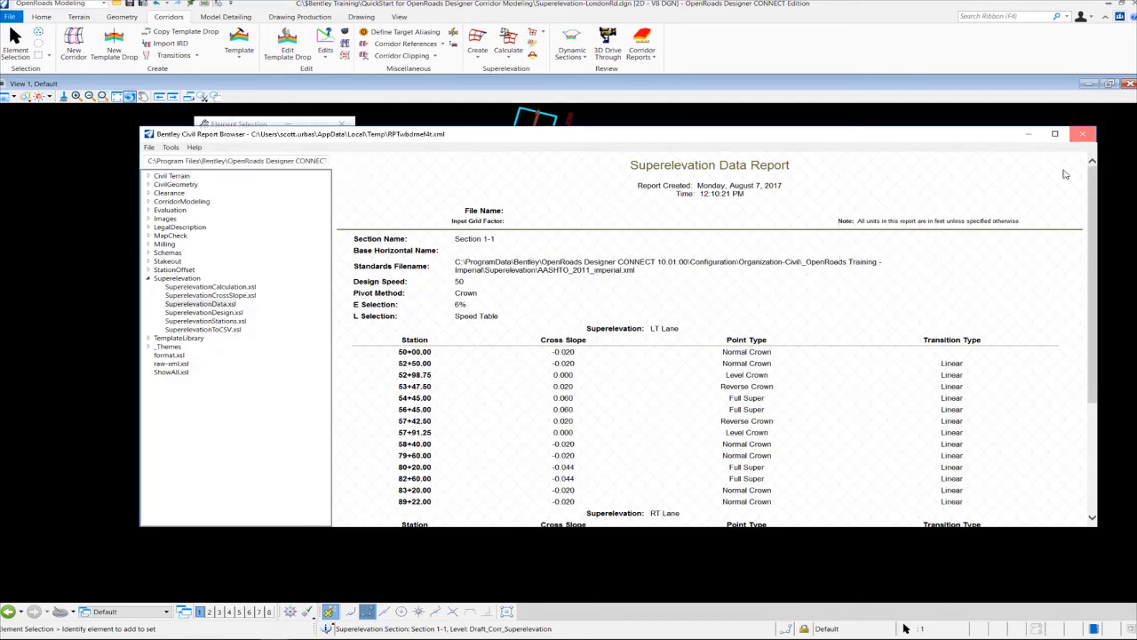
- Close the superelevation data report, clear the selection, and fit the corridor in view
click(1082, 133)
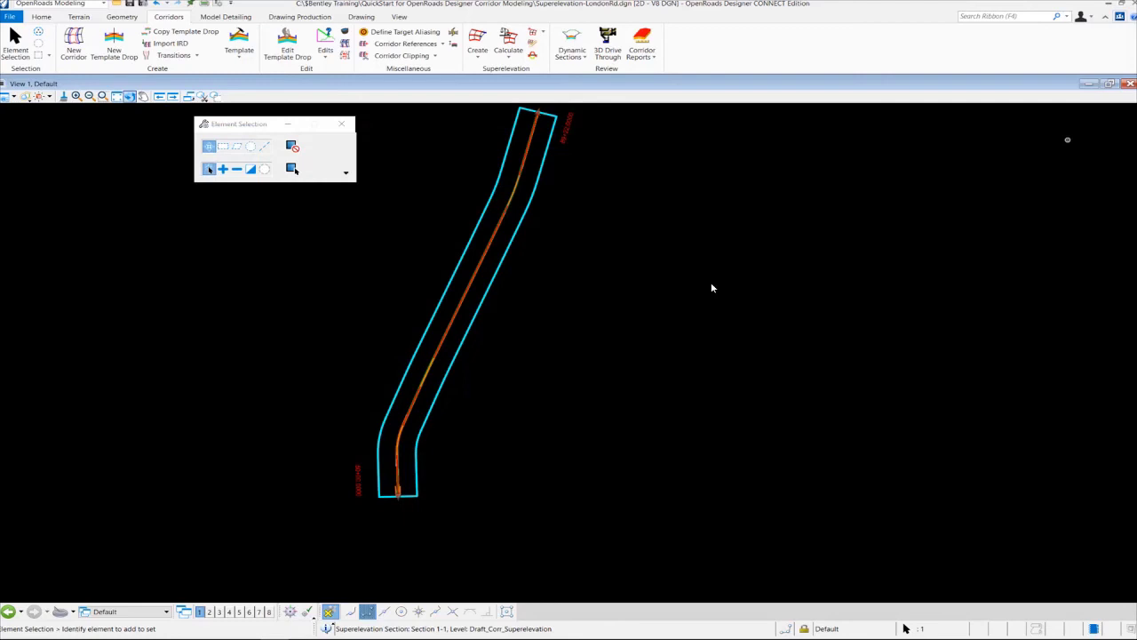
click(542, 380)
click(117, 96)
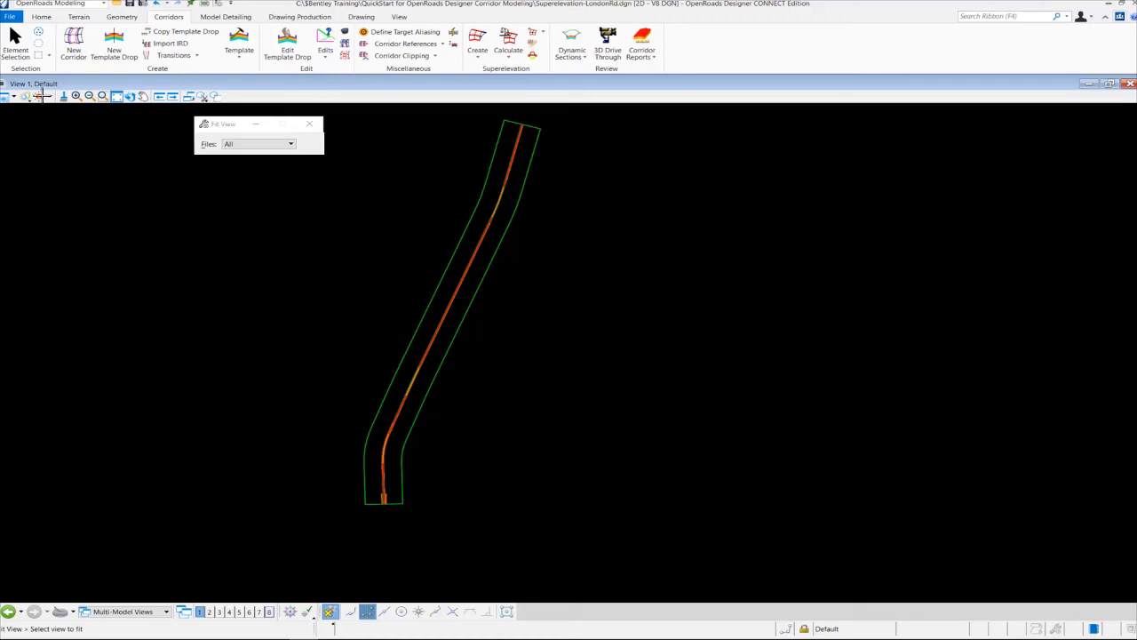
- Select the Section 1-1 superelevation outline and choose Open Superelevation View
click(18, 44)
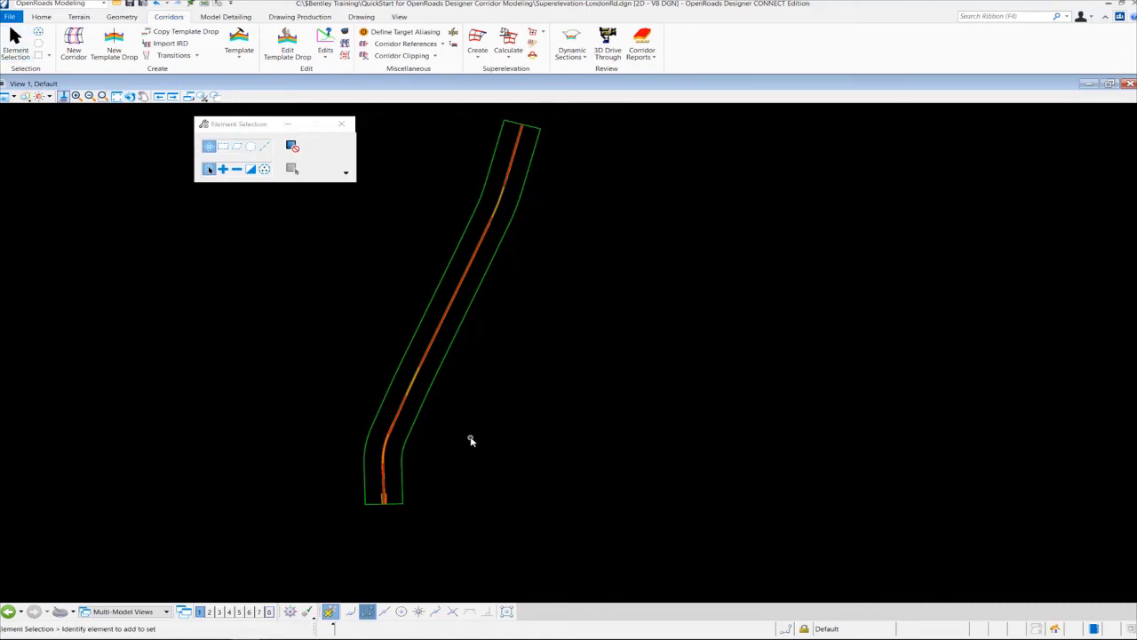
click(431, 399)
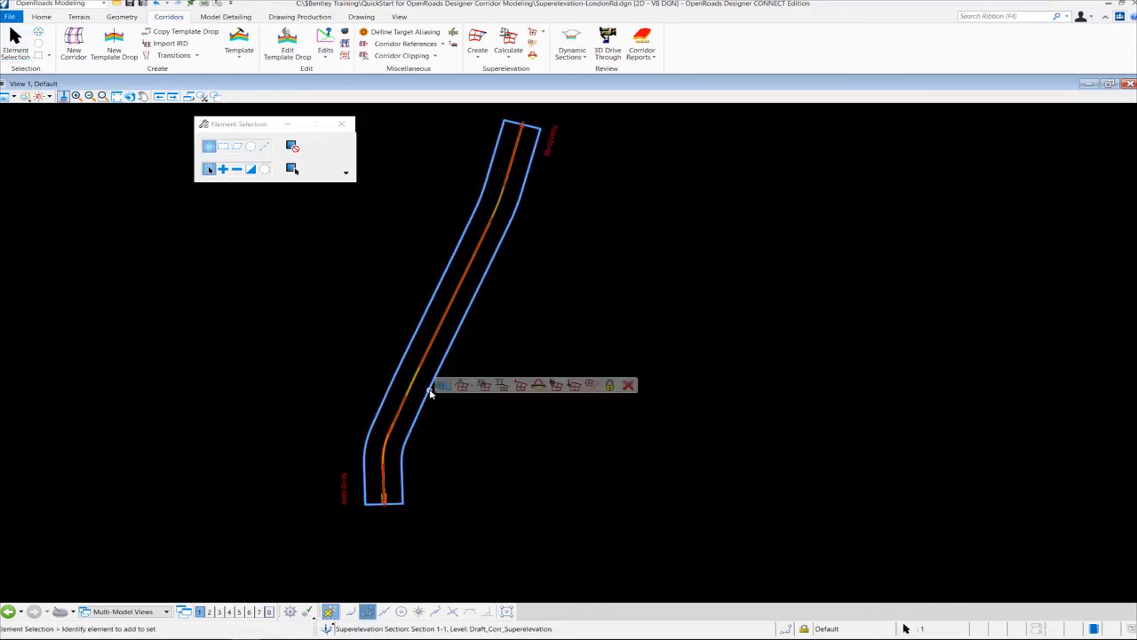
mouse_move(430, 392)
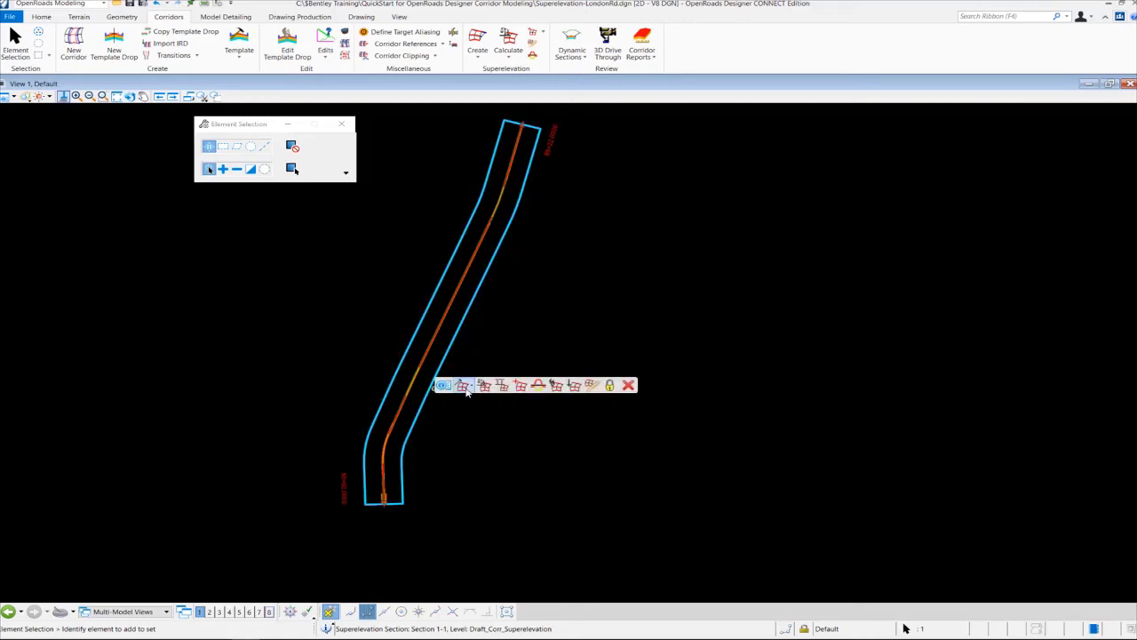
click(539, 387)
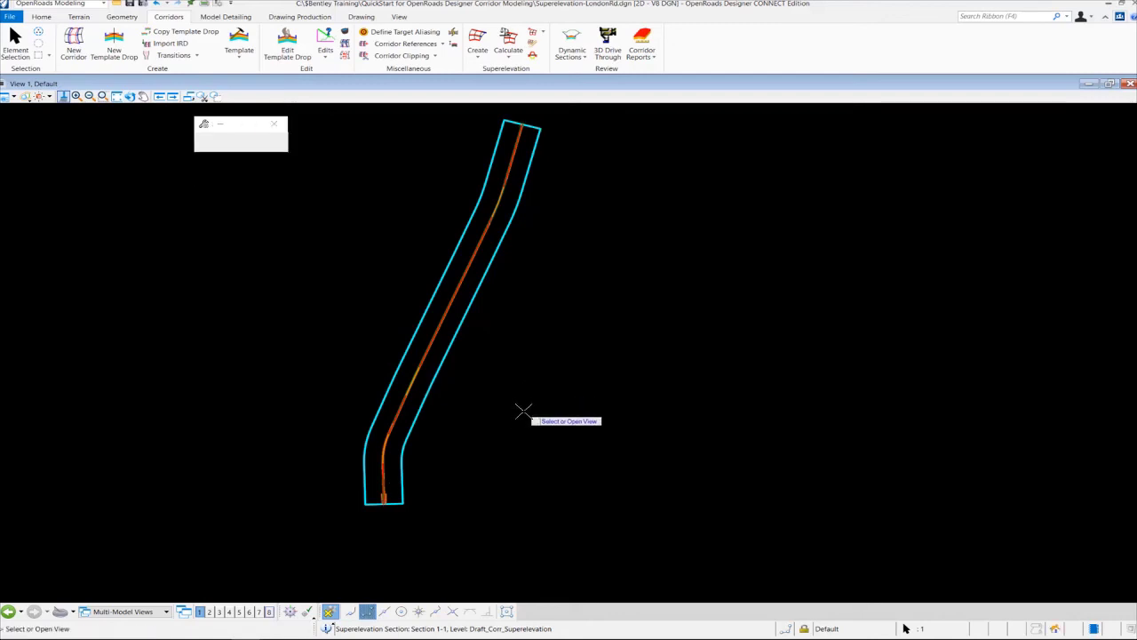
- Place the London Rd superelevation diagram in View 8 and zoom to fit it
click(271, 614)
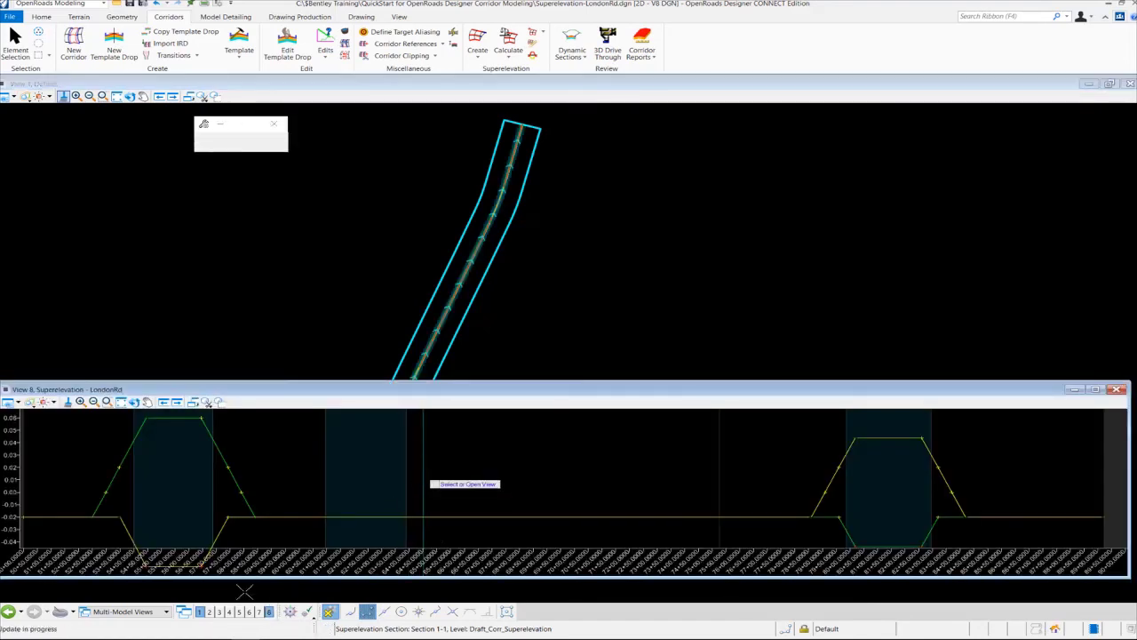
scroll(527, 477, down, 3)
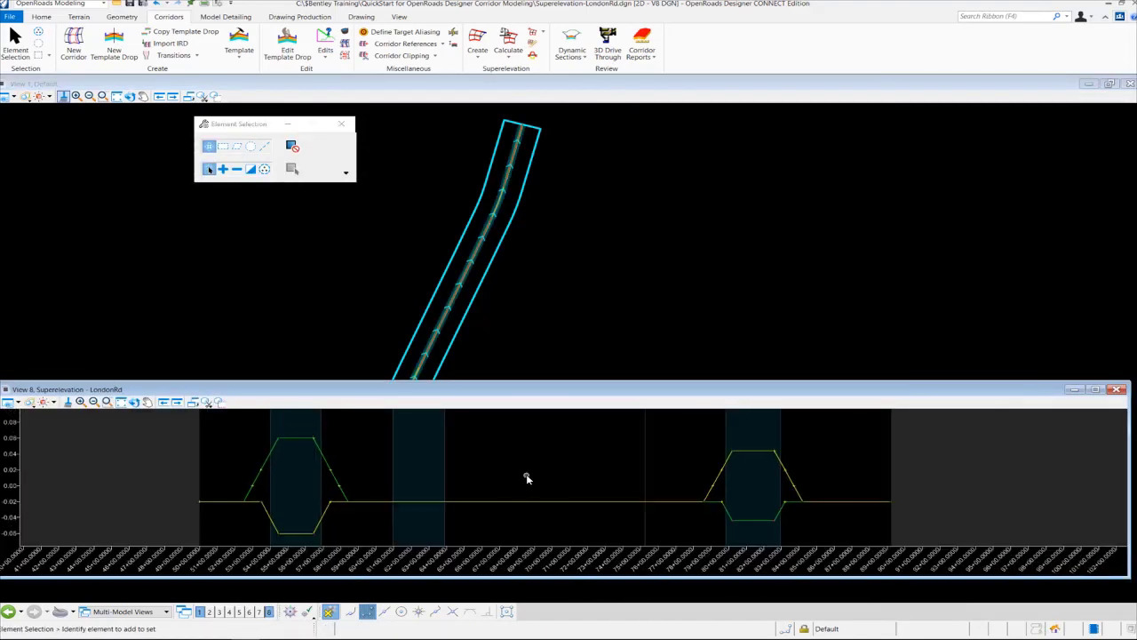
scroll(502, 480, up, 1)
scroll(502, 480, up, 1)
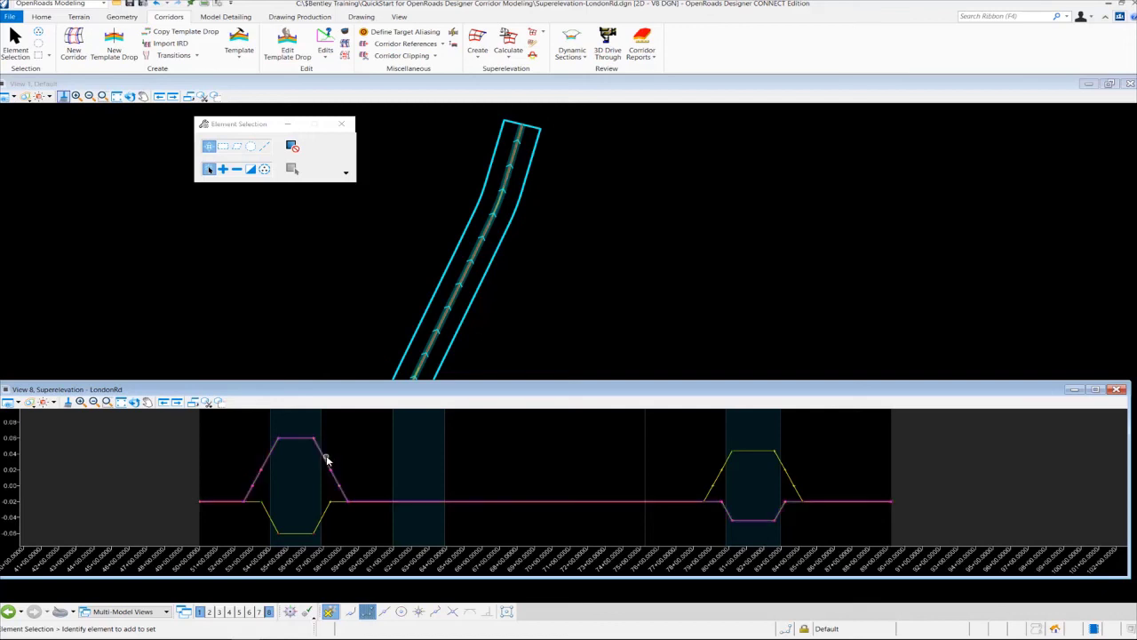
- Change the LT Lane's end cross slope to -2.00% in the superelevation view
click(326, 459)
mouse_move(326, 458)
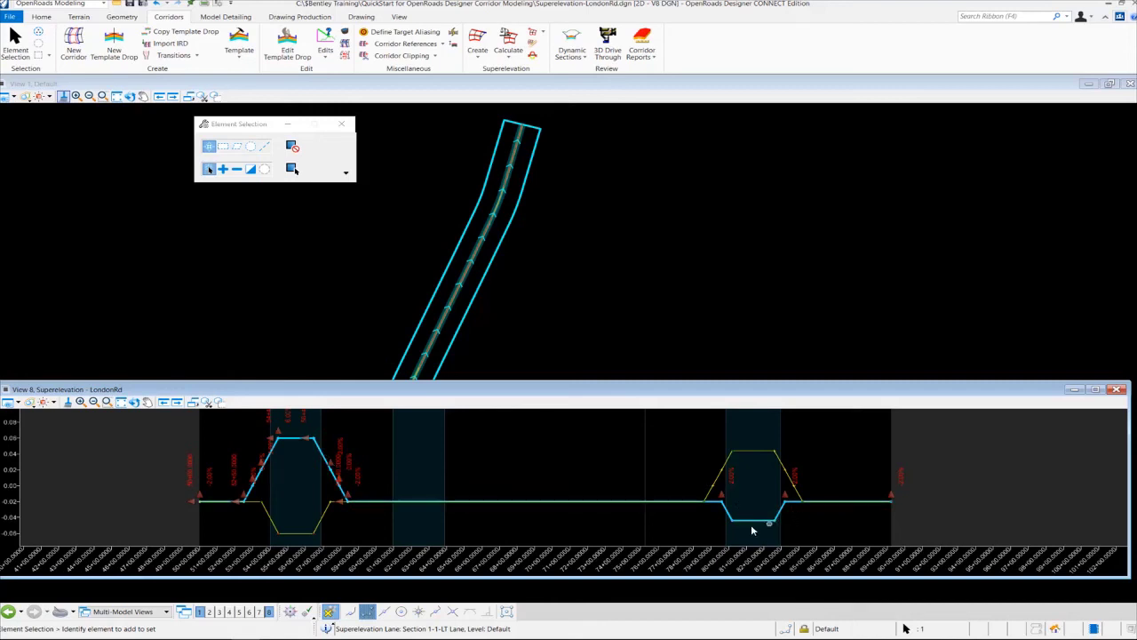
mouse_move(744, 522)
click(900, 478)
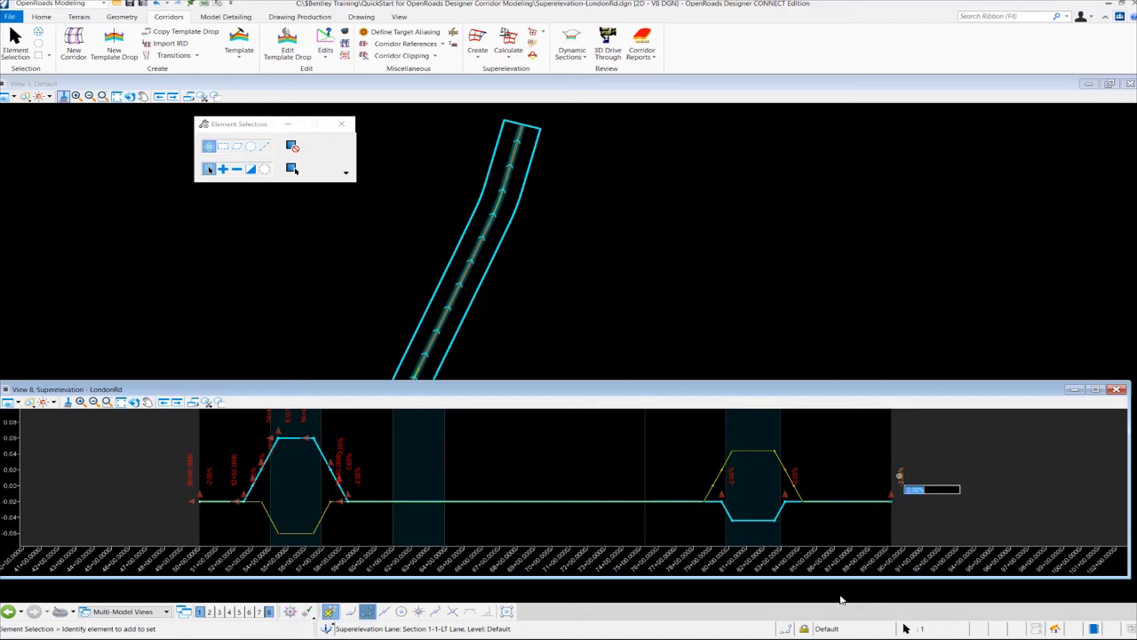
text(-2)
key(Return)
click(817, 449)
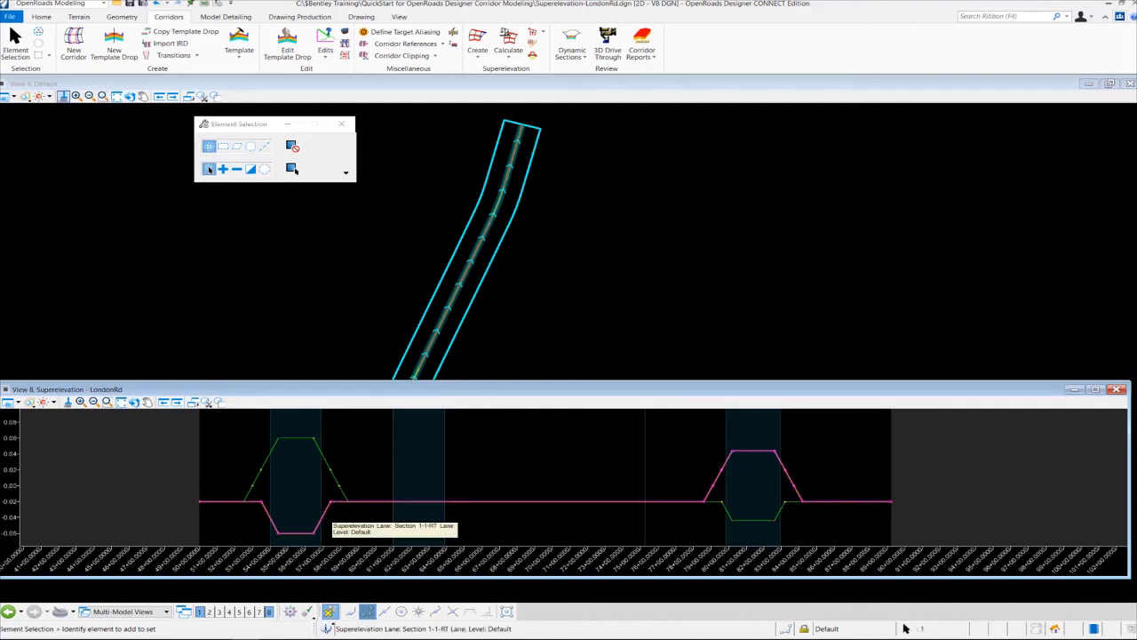
click(323, 514)
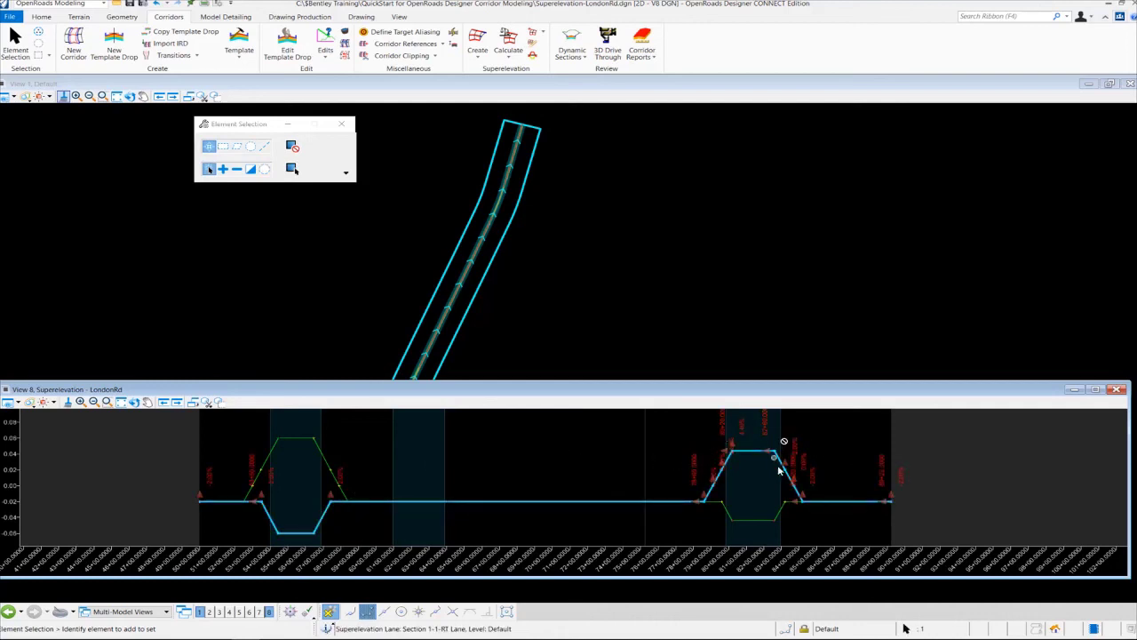
click(546, 473)
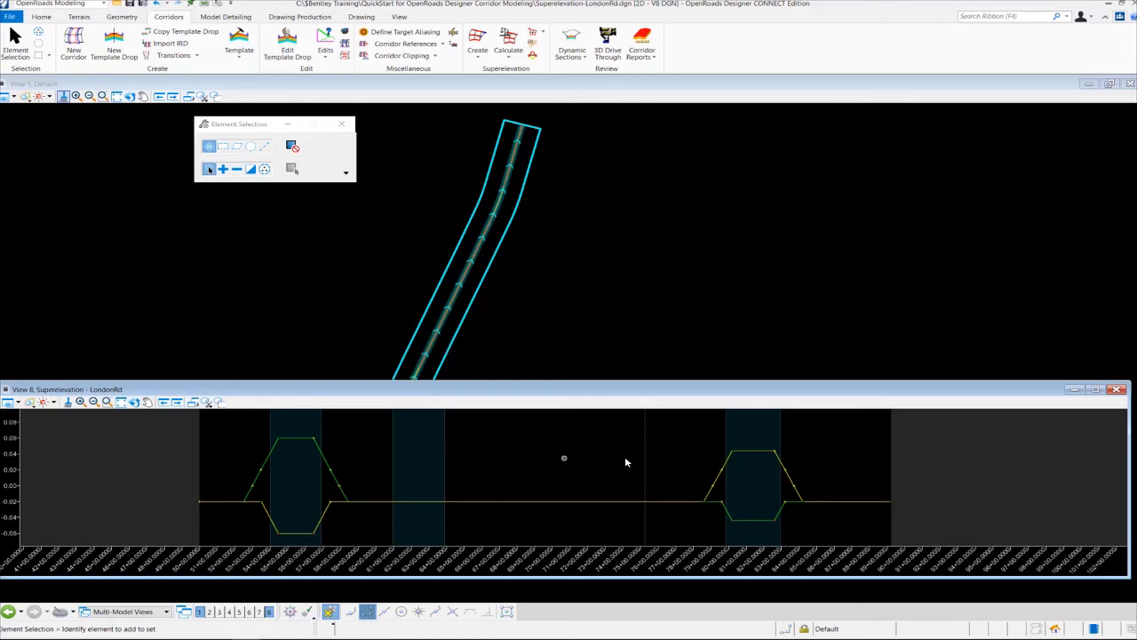
click(751, 453)
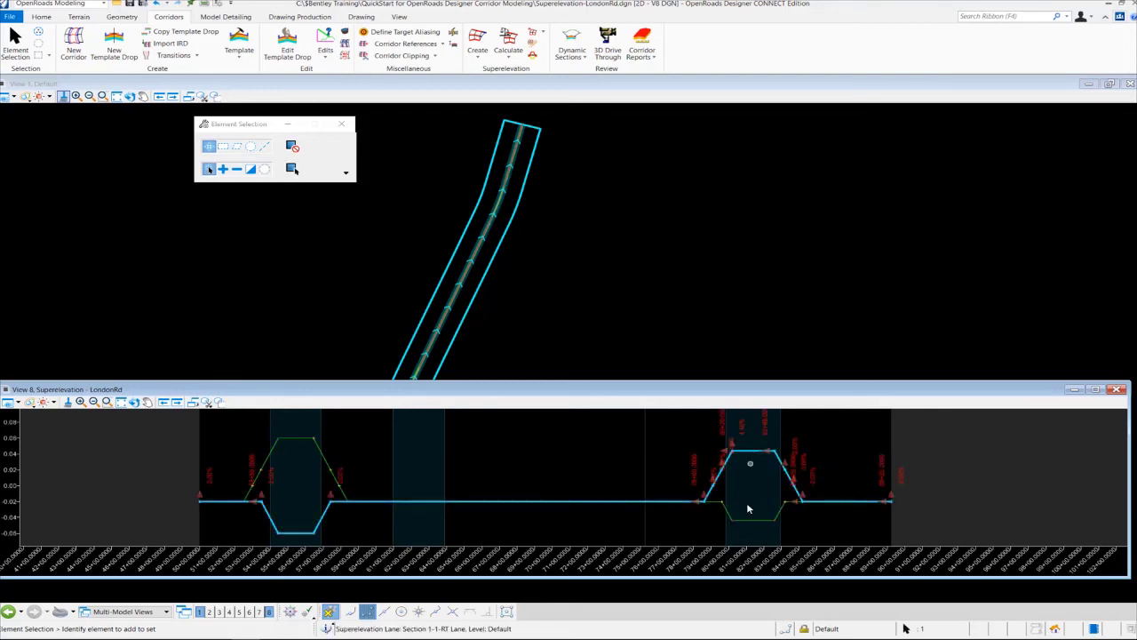
click(719, 504)
click(659, 480)
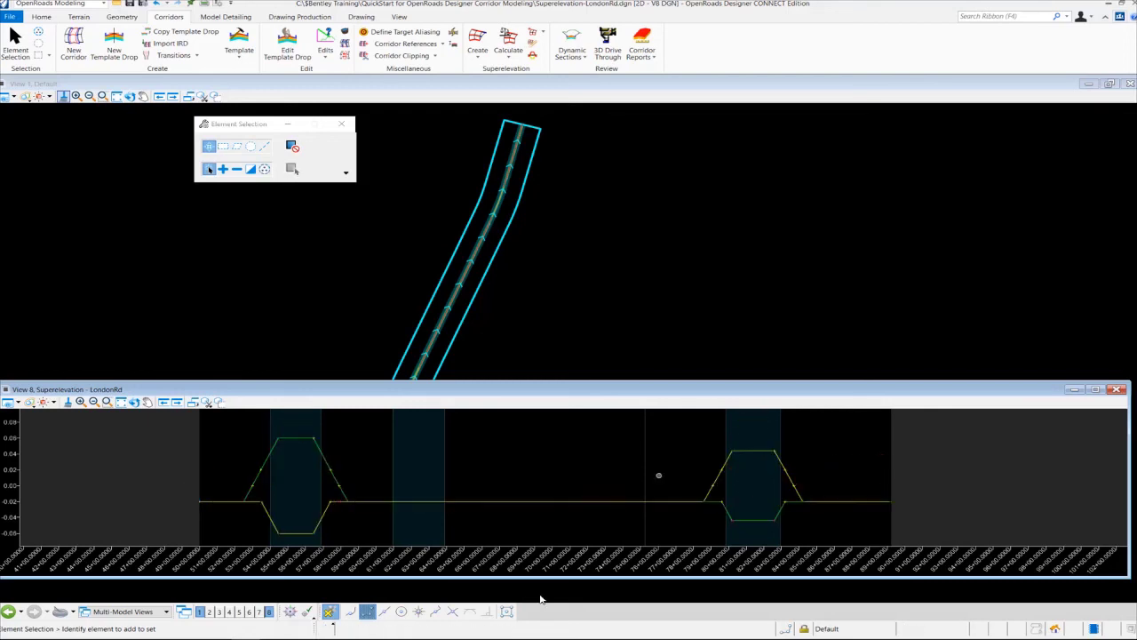